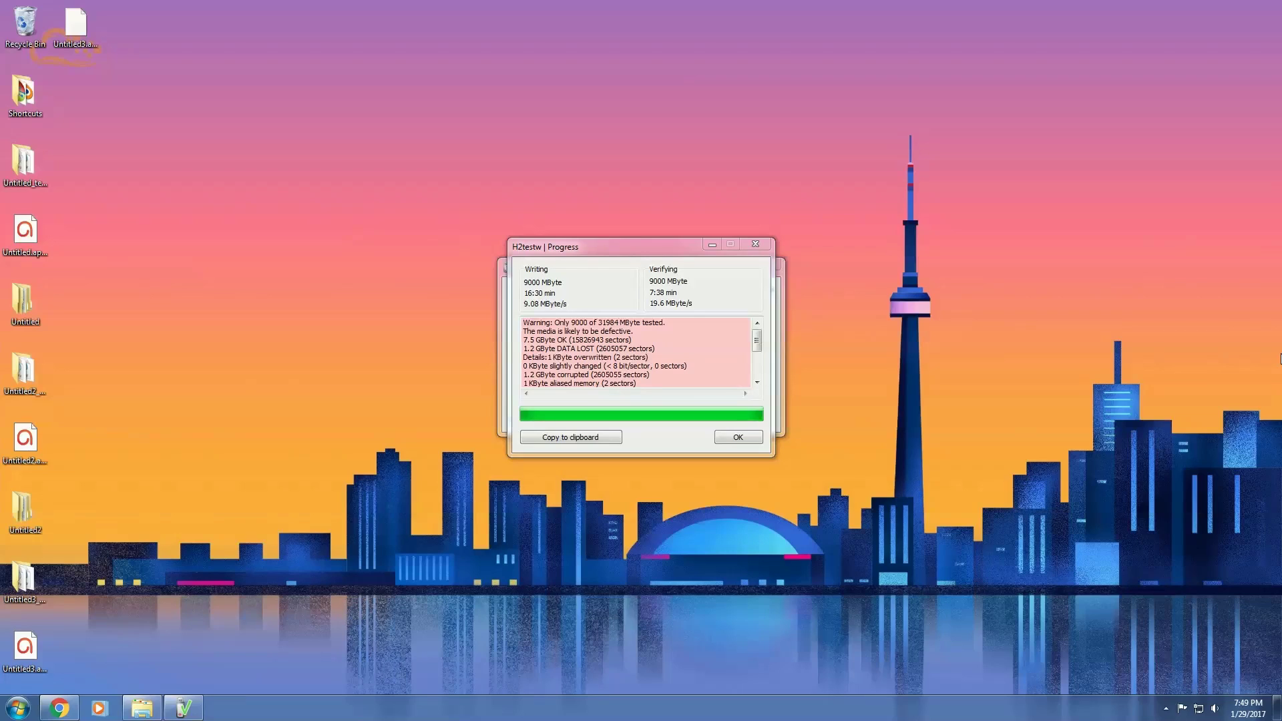
Open a File Explorer window on the Downloads folder holding BOOTICEx64.exe and h2testw.exe.
key(super+e)
Launch BOOTICEx64.exe from Downloads, targeting the Transcend 31.3 GB card (E:).
drag(1173, 175, 832, 127)
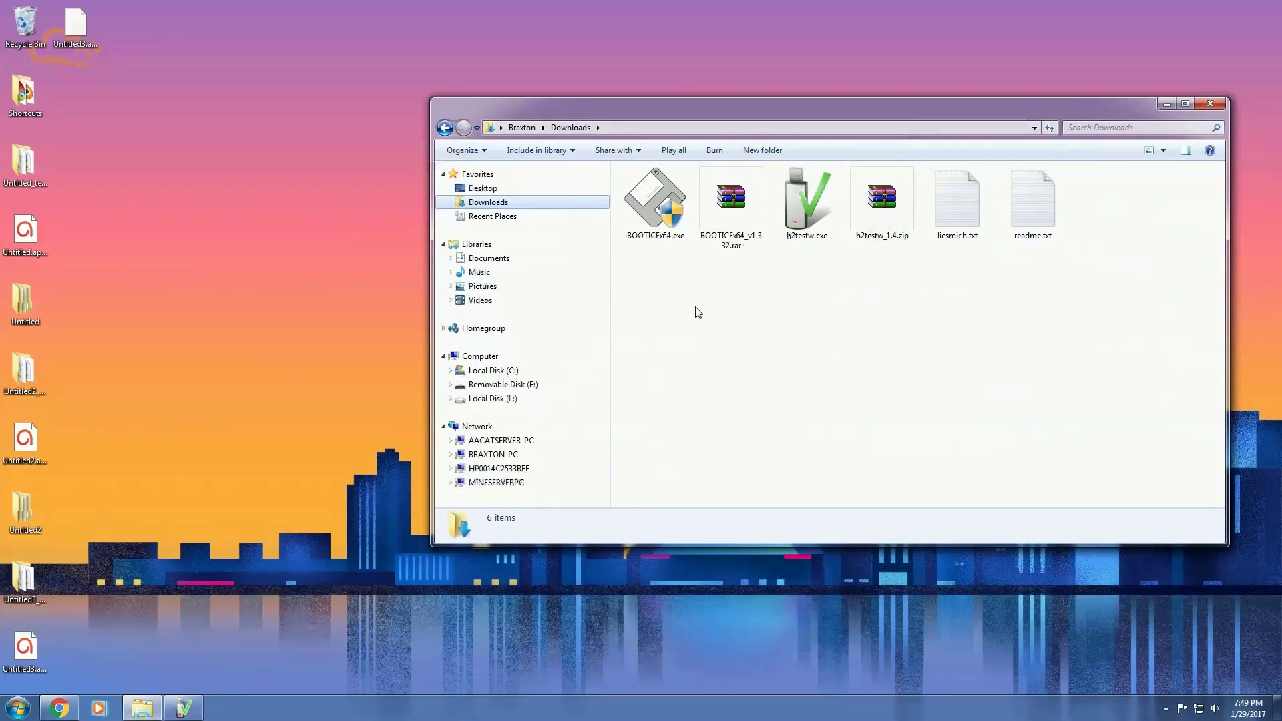
double_click(654, 227)
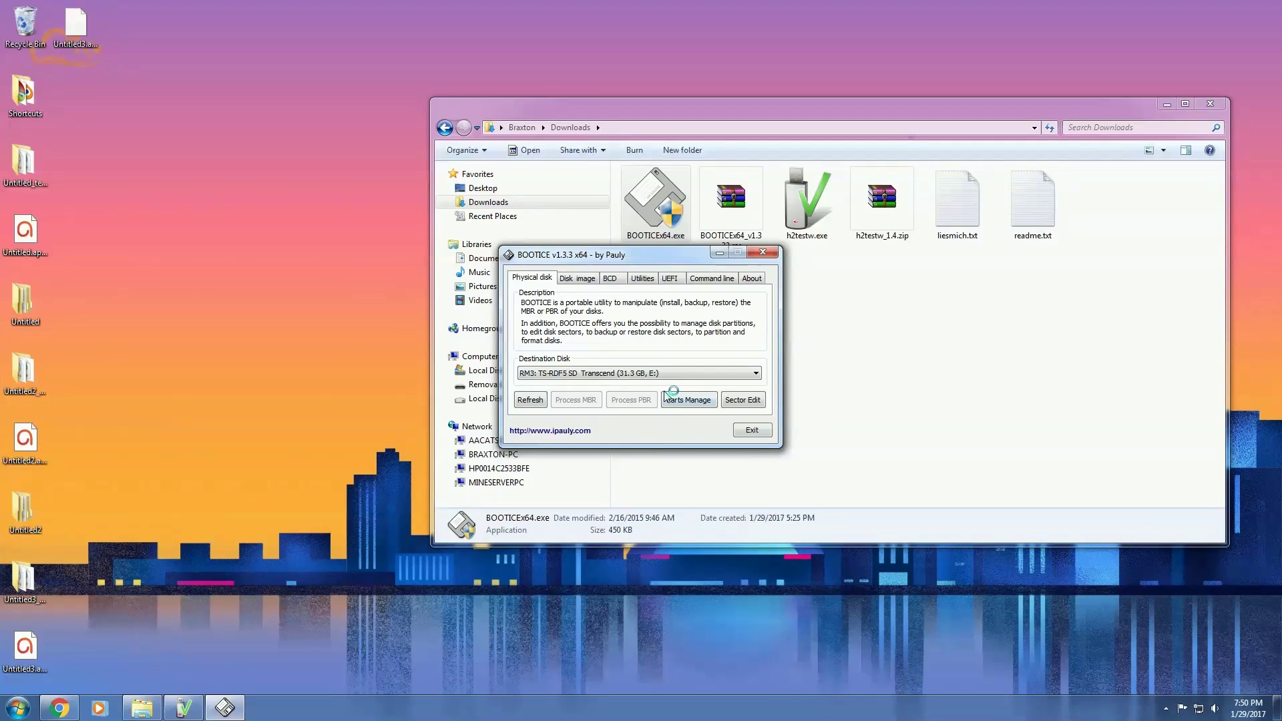
Start re-partitioning the card in USB-HDD (Multi-Partitions) mode.
click(671, 400)
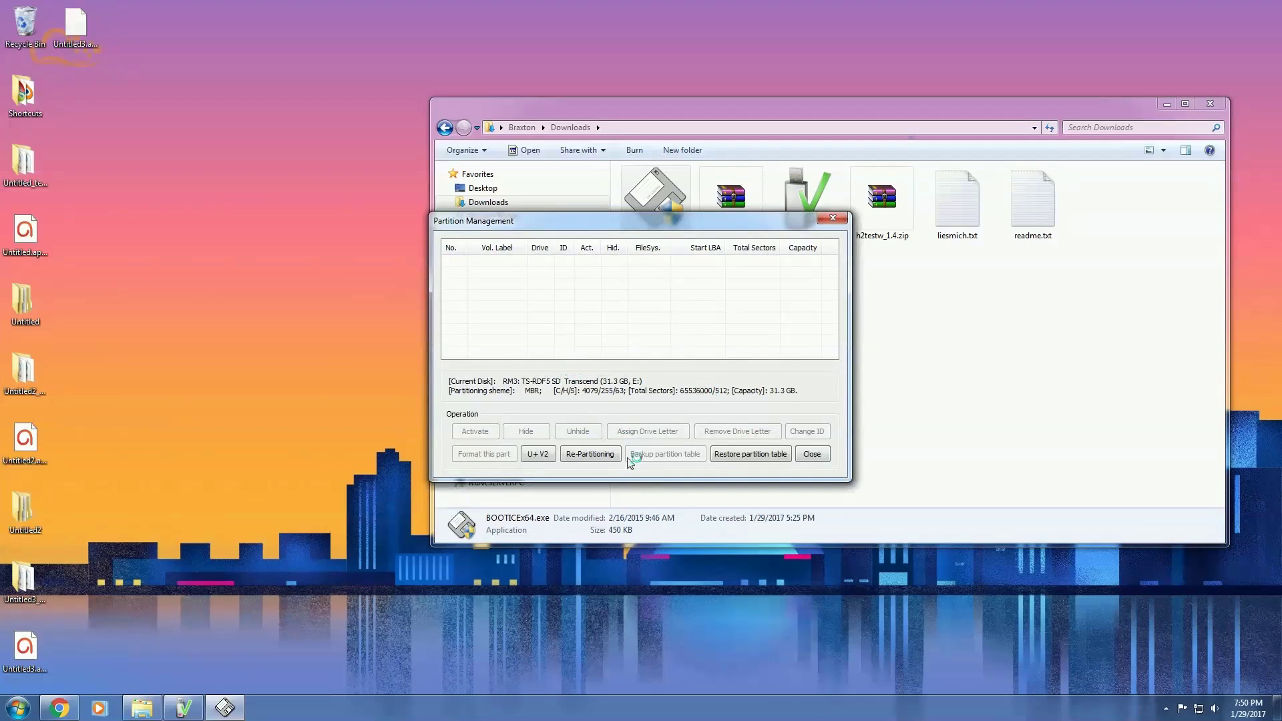
click(572, 456)
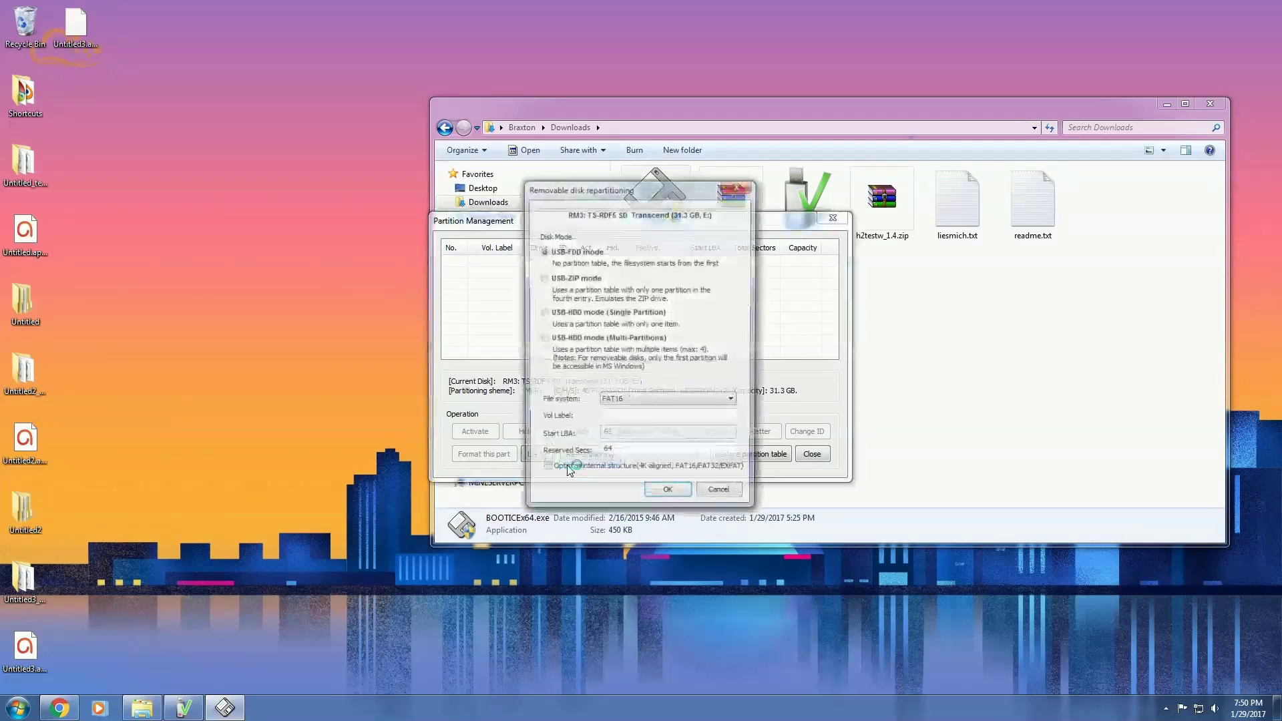
click(554, 339)
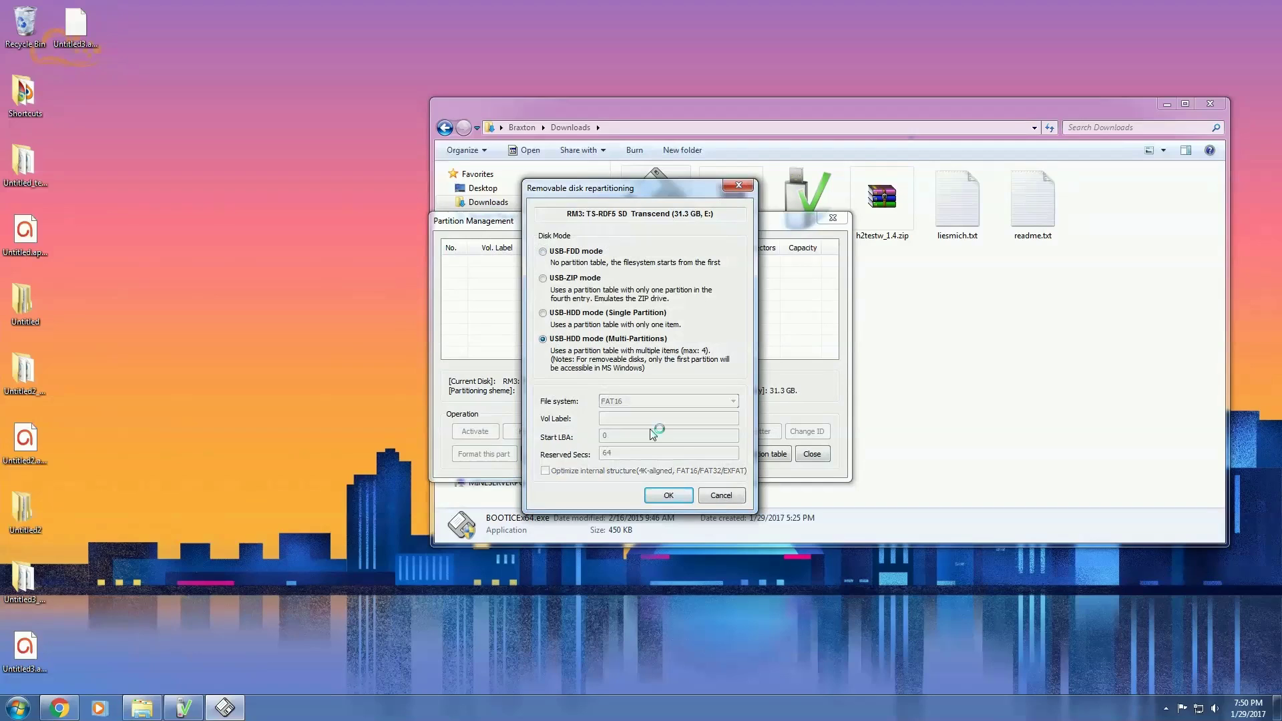
click(690, 495)
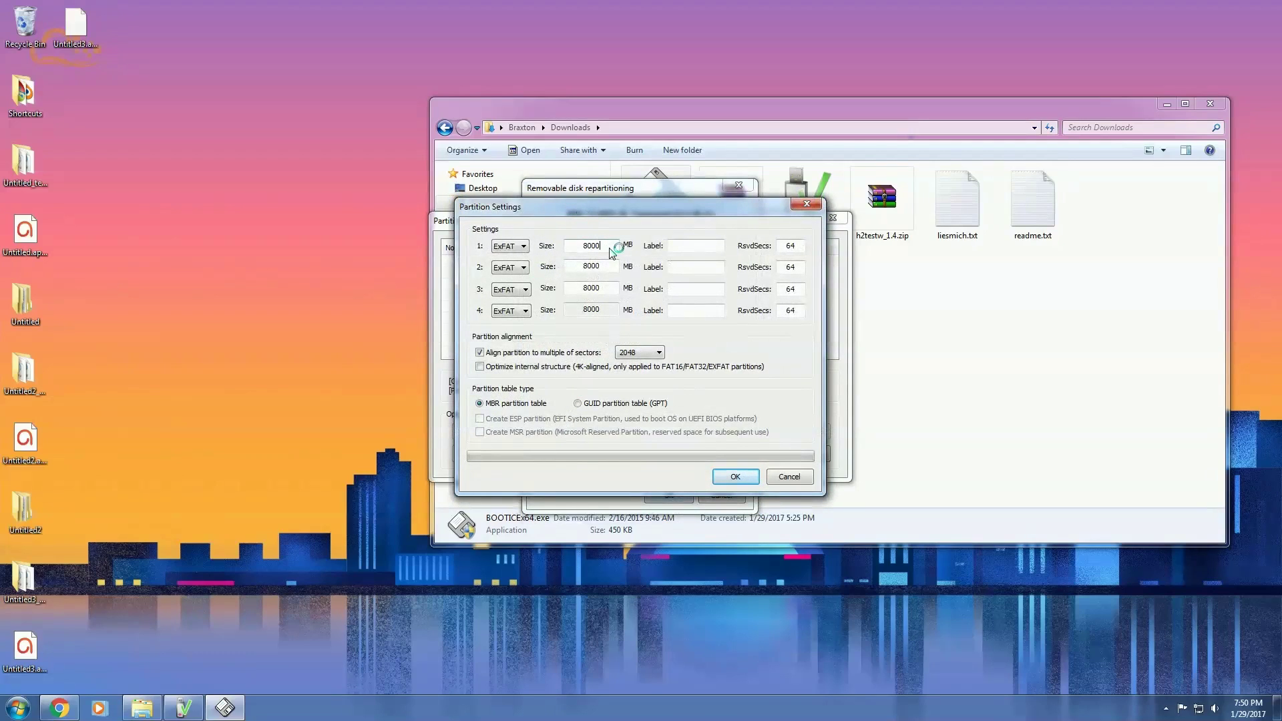
After checking H2testw's 7.5 GByte OK figure, set partition 1 to 7000 MB labelled 'actual'.
drag(612, 253, 559, 250)
click(183, 708)
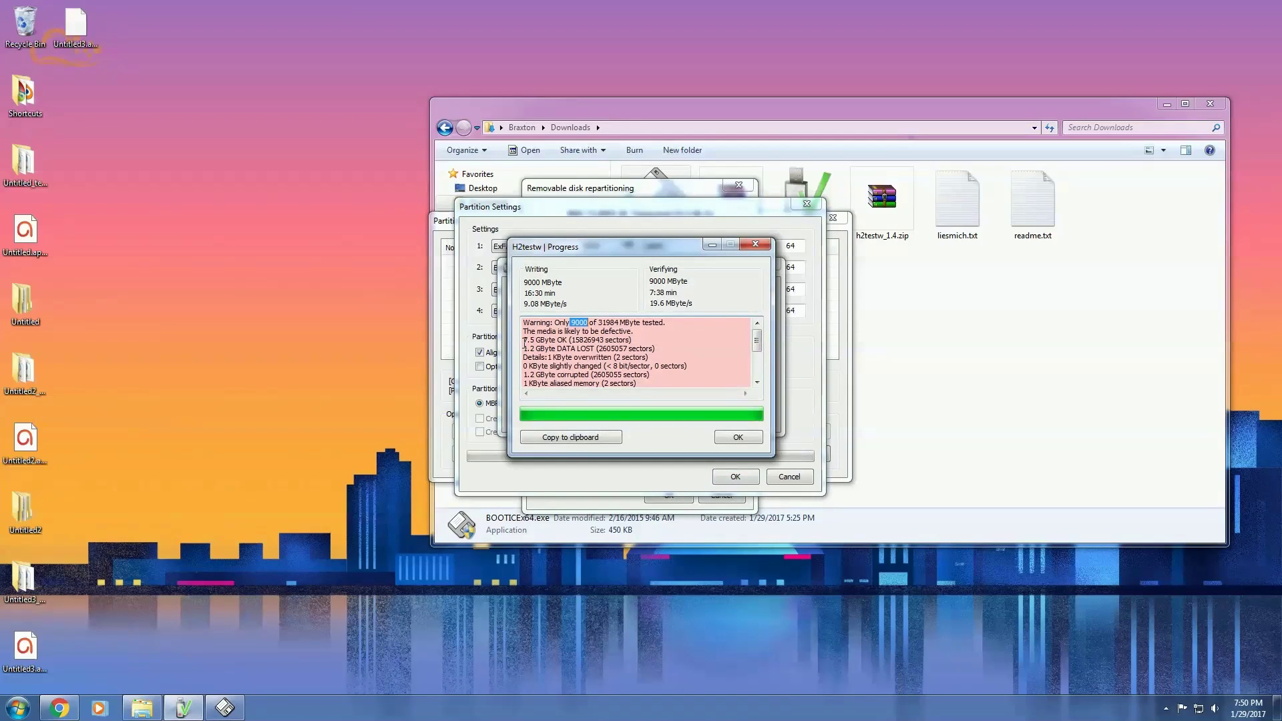
drag(525, 341, 549, 341)
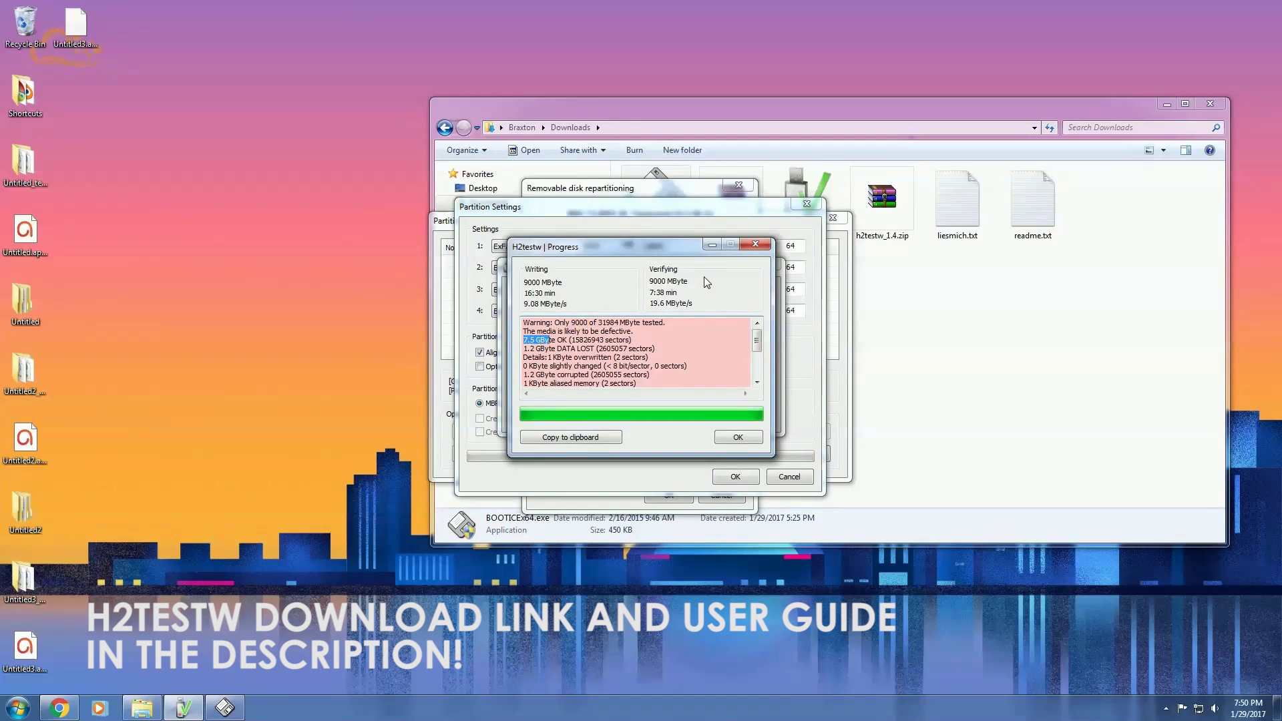
click(745, 205)
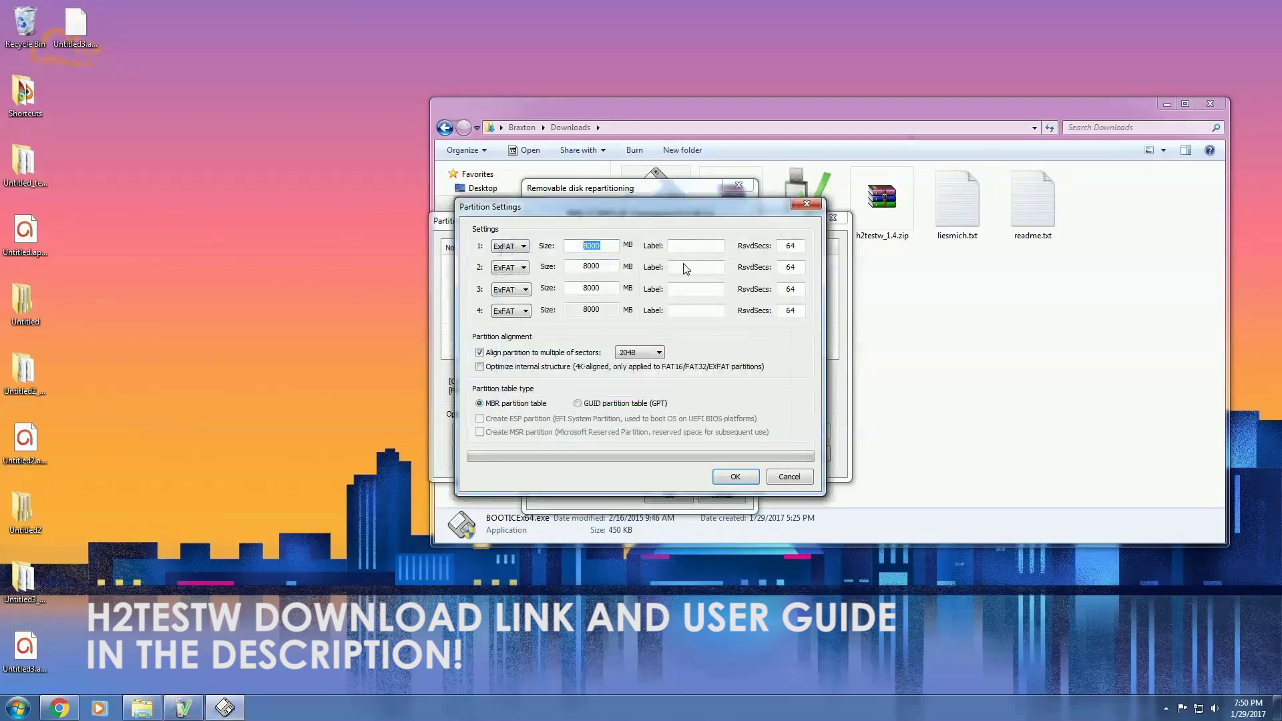
text(7000)
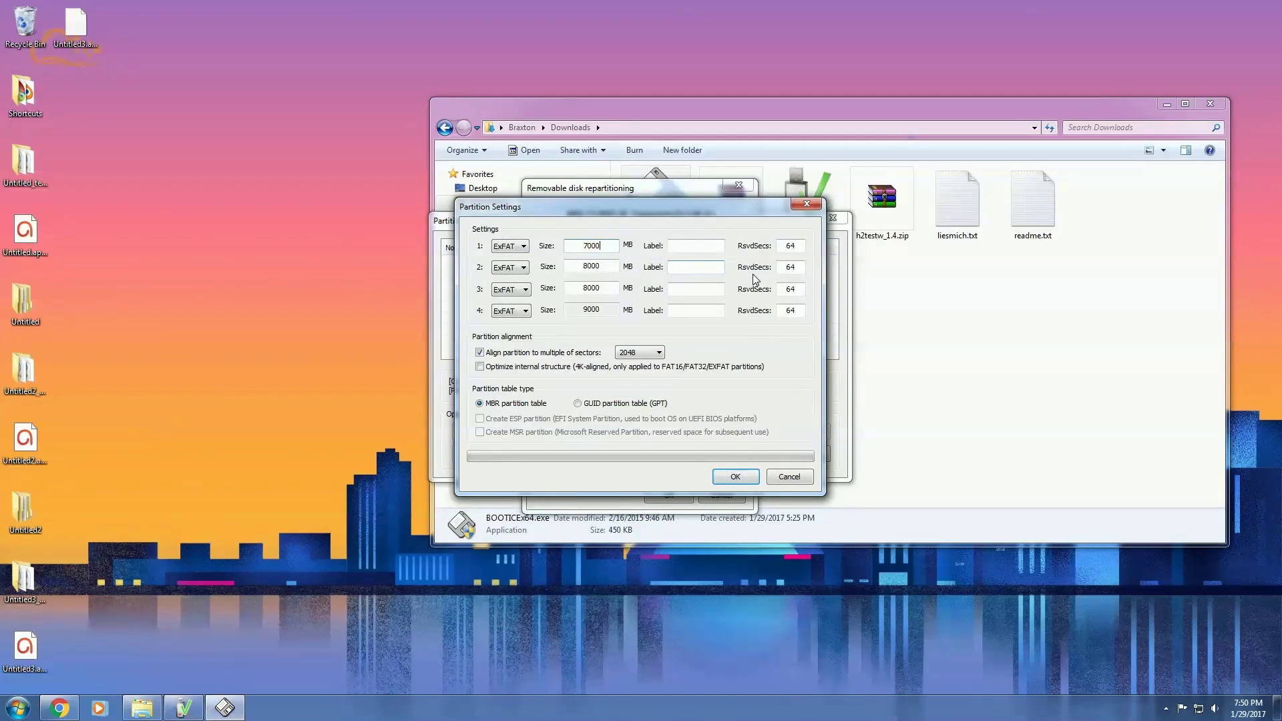
click(688, 248)
text(actuasl==)
key(BackSpace)
key(BackSpace)
key(BackSpace)
text(l)
Apply the new four-partition layout, confirm the wipe, and review partitions 0 through 3.
click(733, 476)
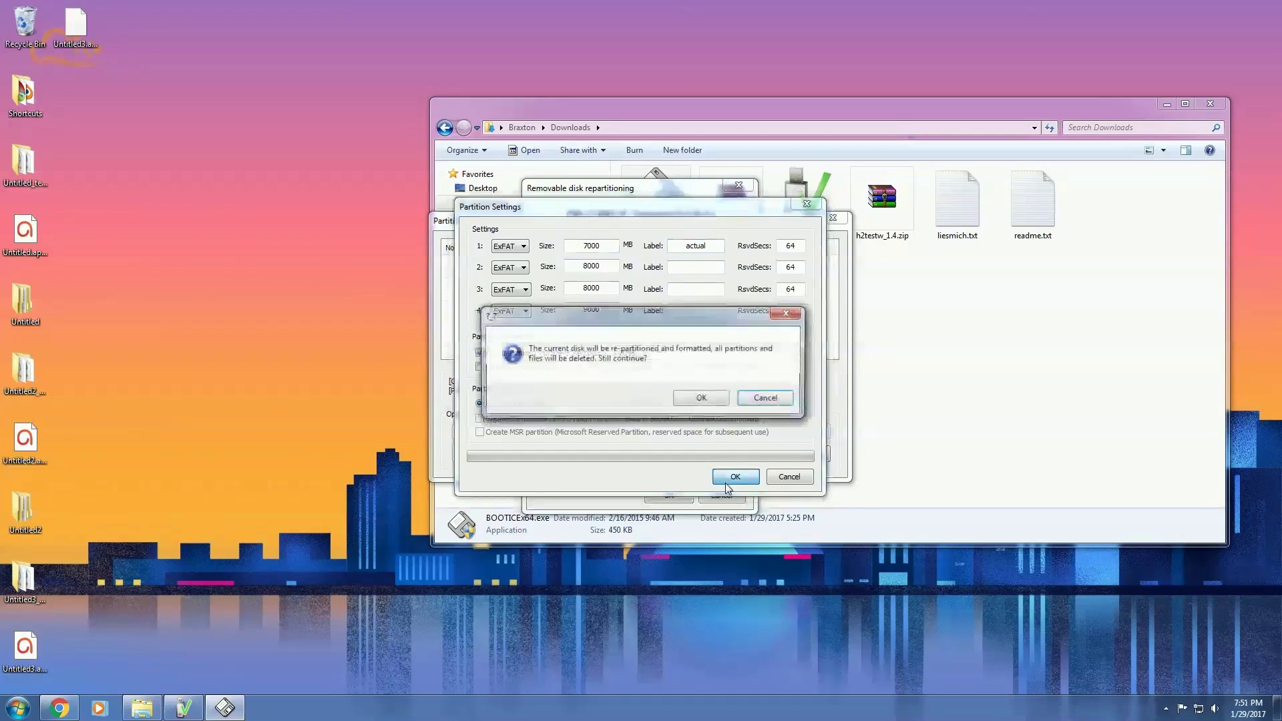
click(705, 400)
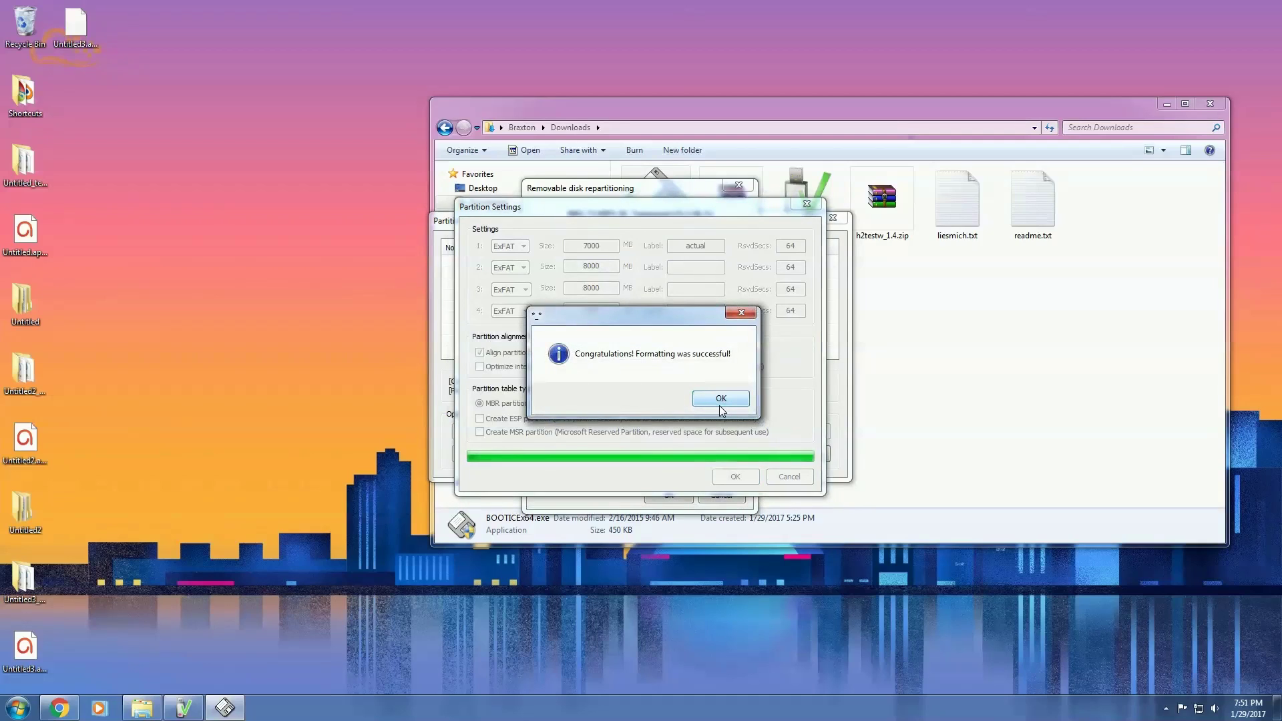
click(720, 404)
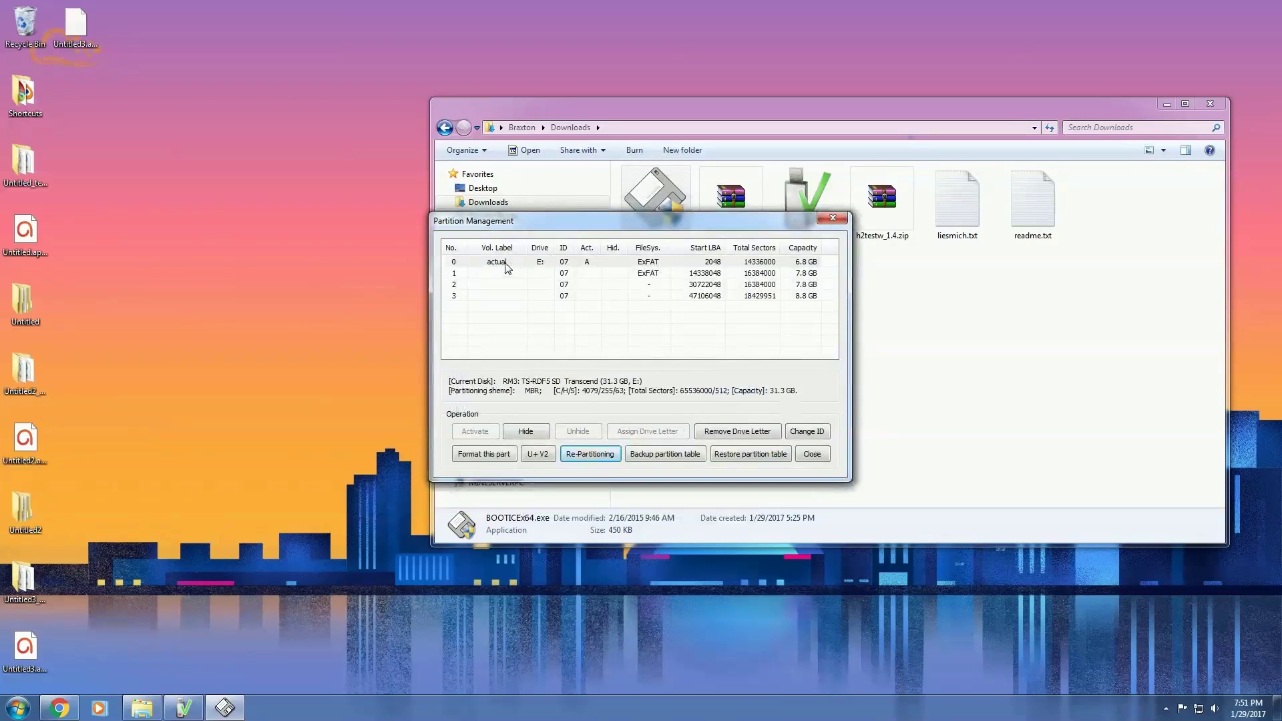
click(503, 264)
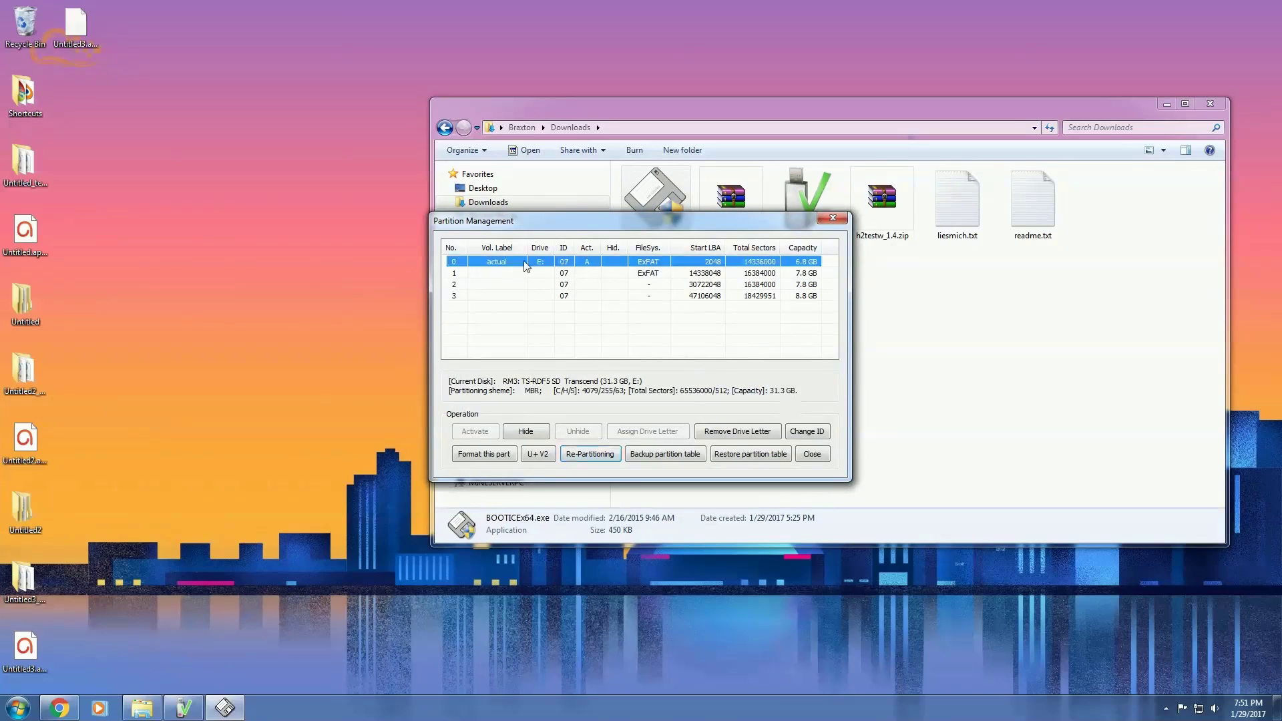
click(557, 275)
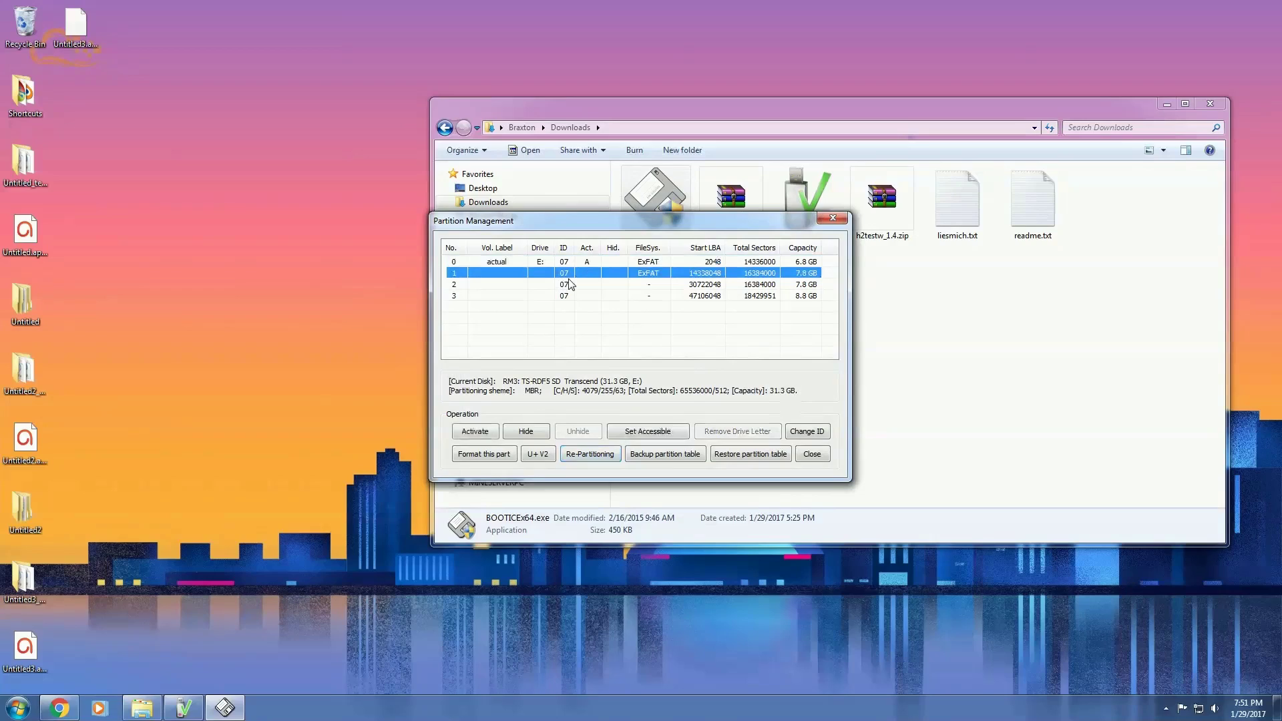
click(573, 284)
click(574, 297)
click(567, 291)
click(568, 275)
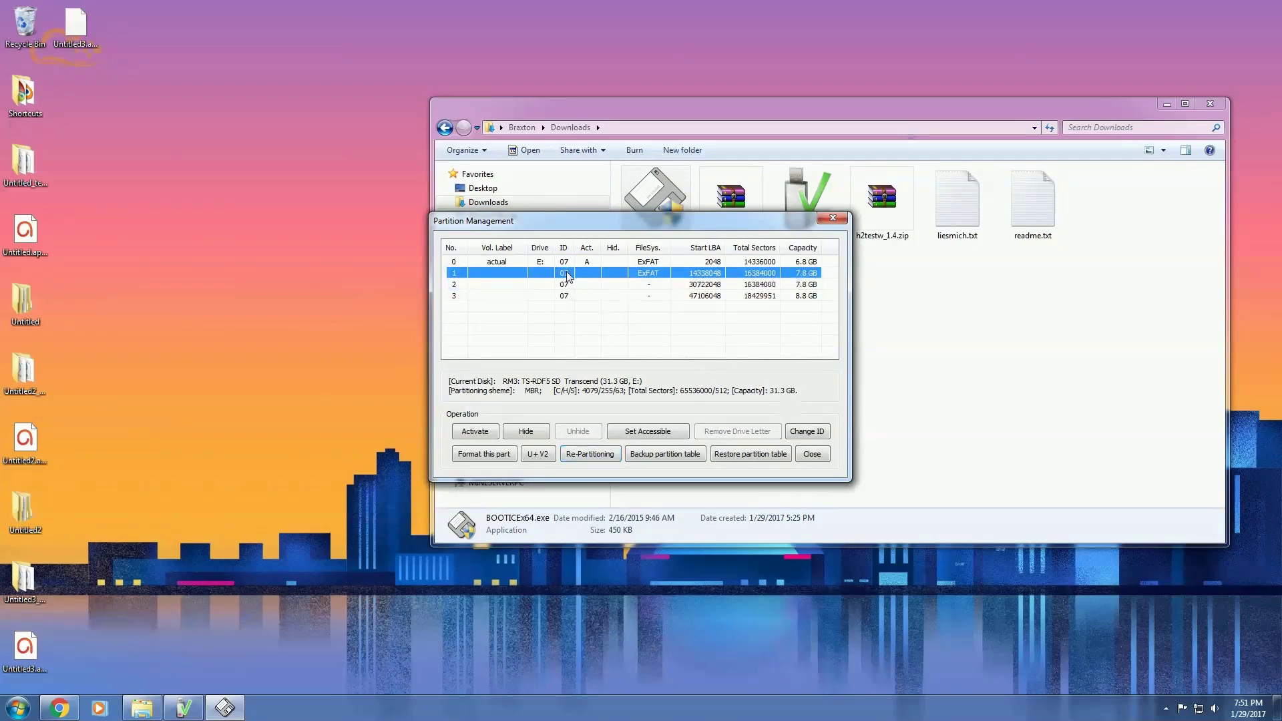
Hide partitions 1, 2 and 3, leaving only the 6.8 GB 'actual' partition visible.
click(545, 432)
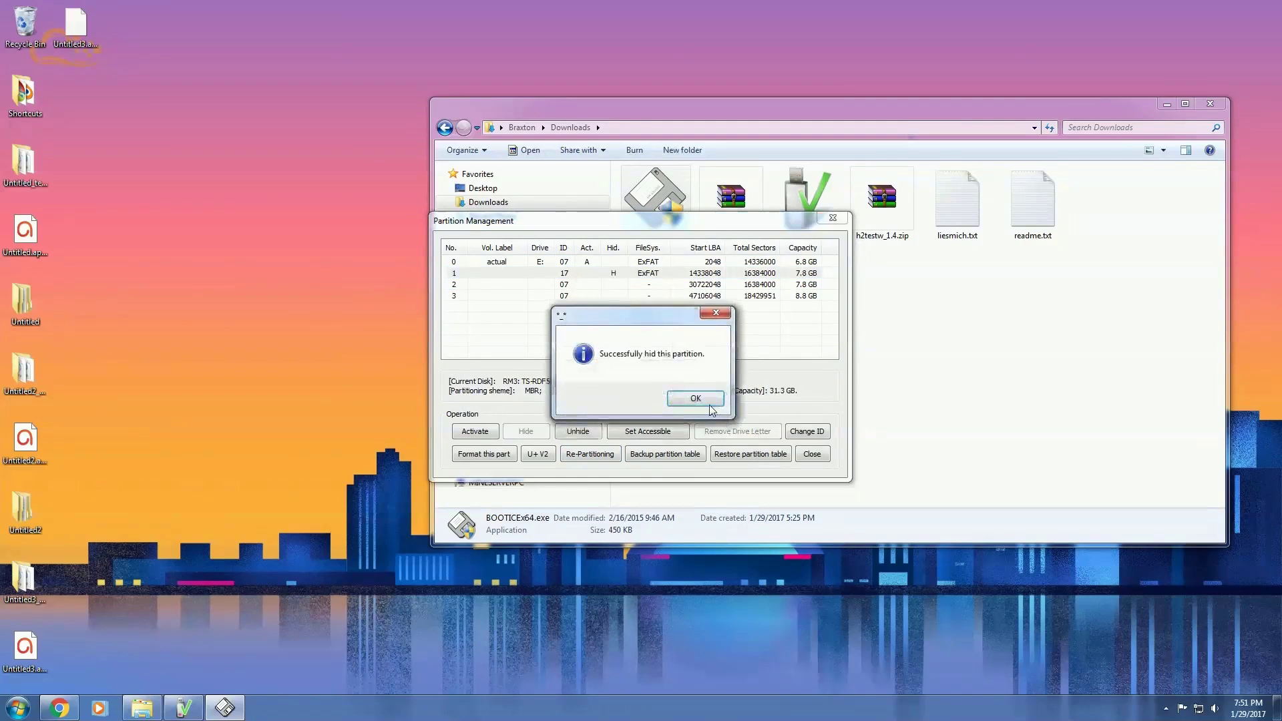
click(695, 398)
click(586, 286)
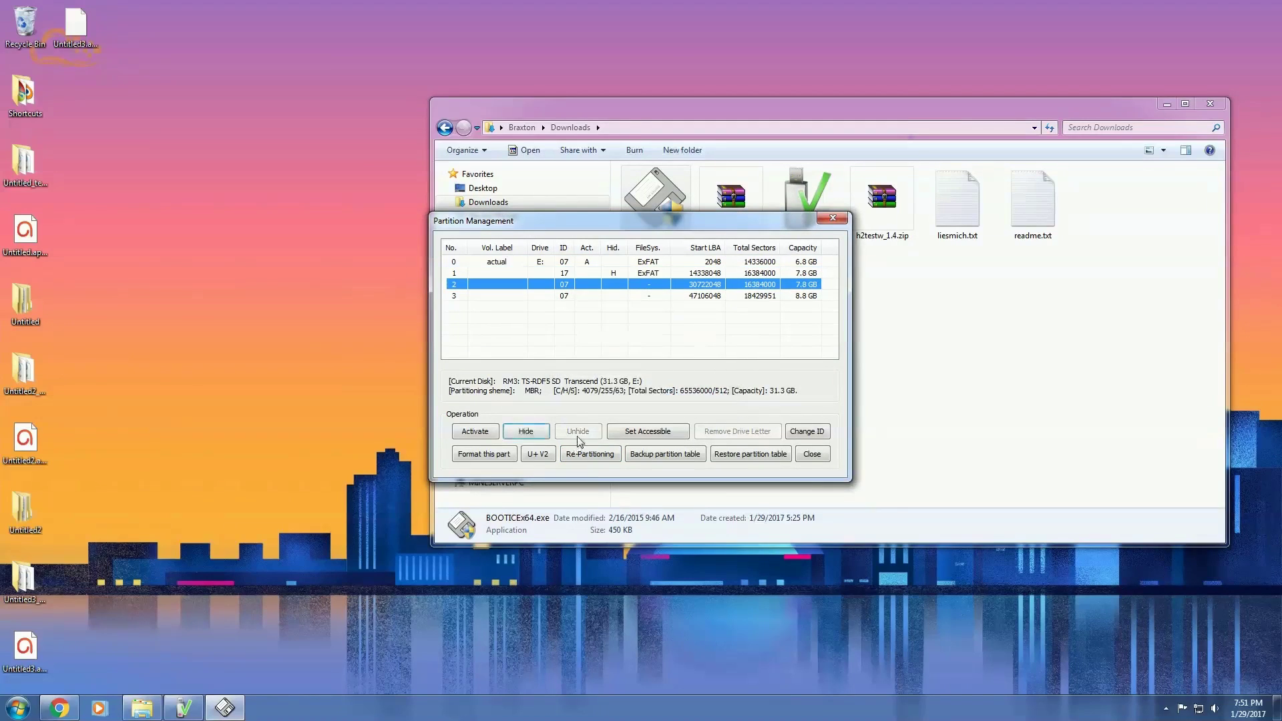
click(532, 438)
click(695, 399)
click(591, 297)
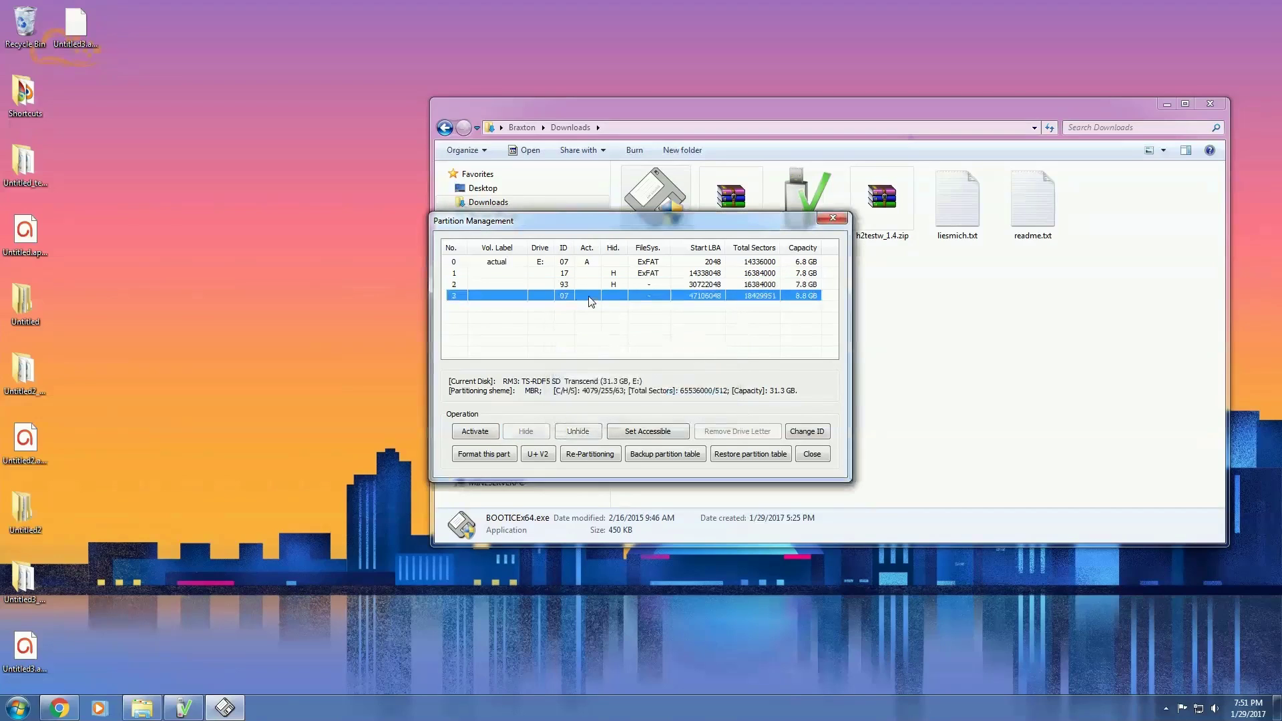
click(537, 433)
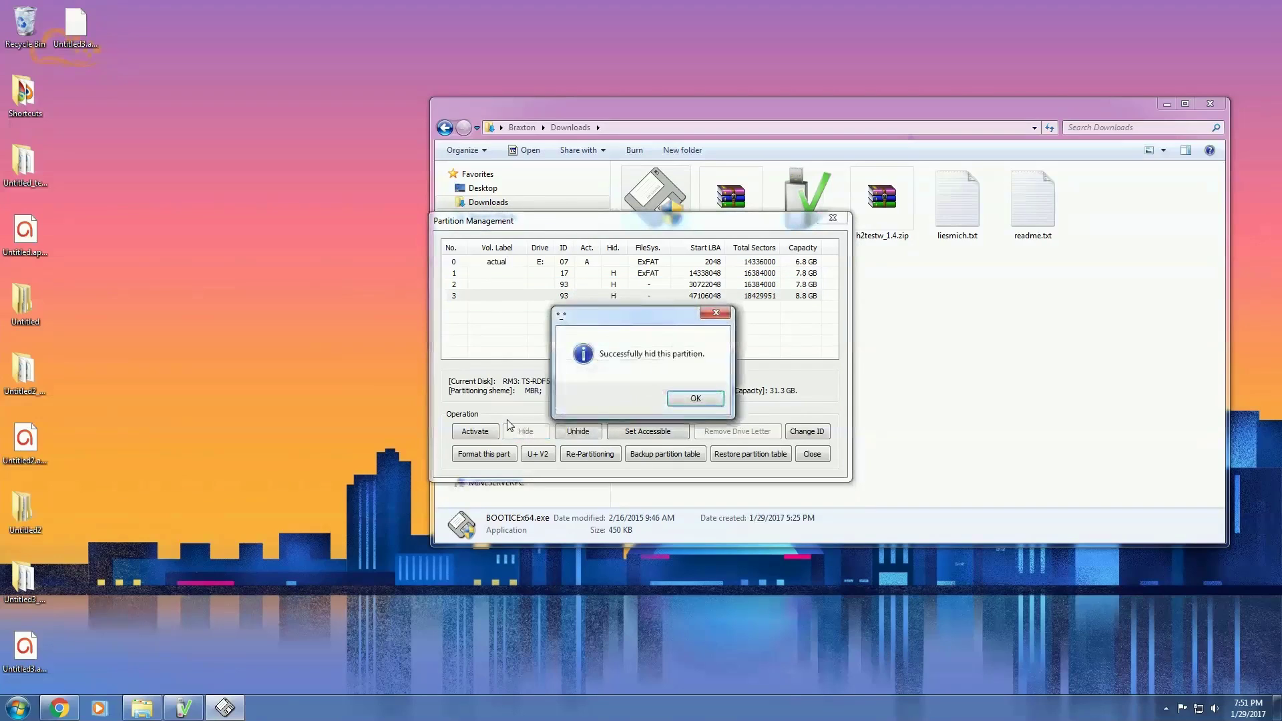
click(709, 400)
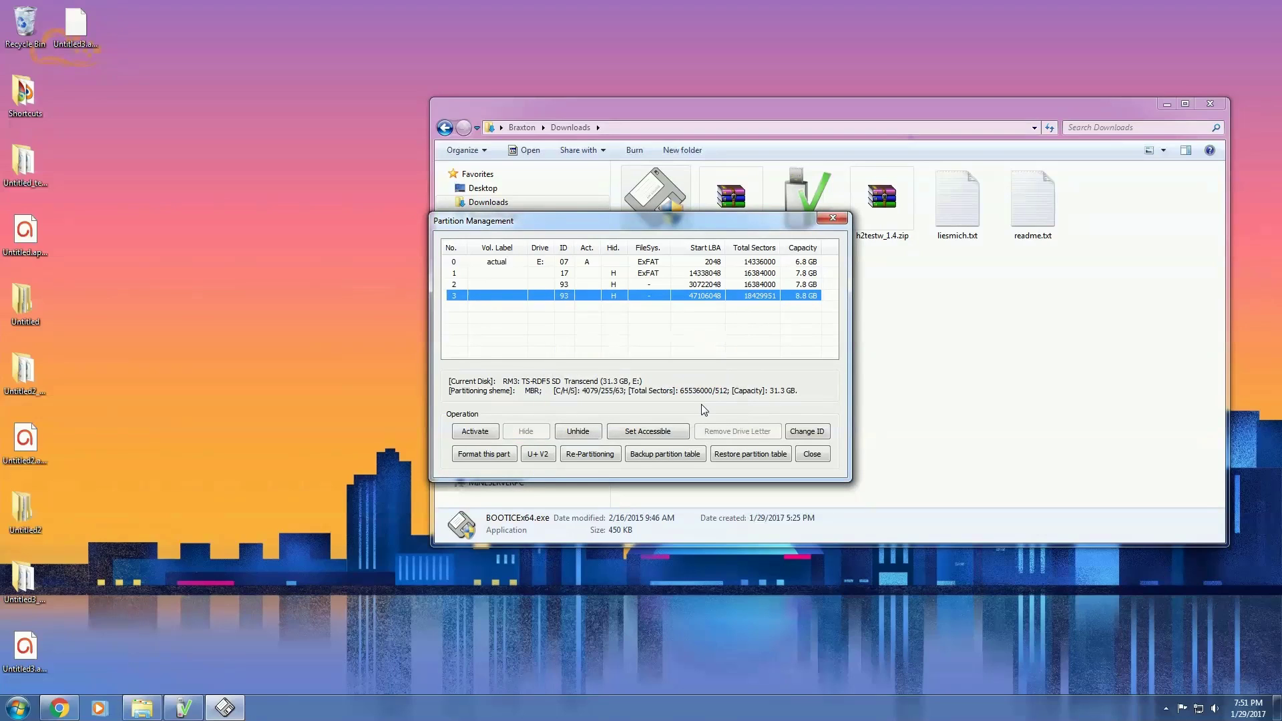
Check in Computer that only the 6.83 GB 'actual' (E:) drive appears, then close it.
click(18, 708)
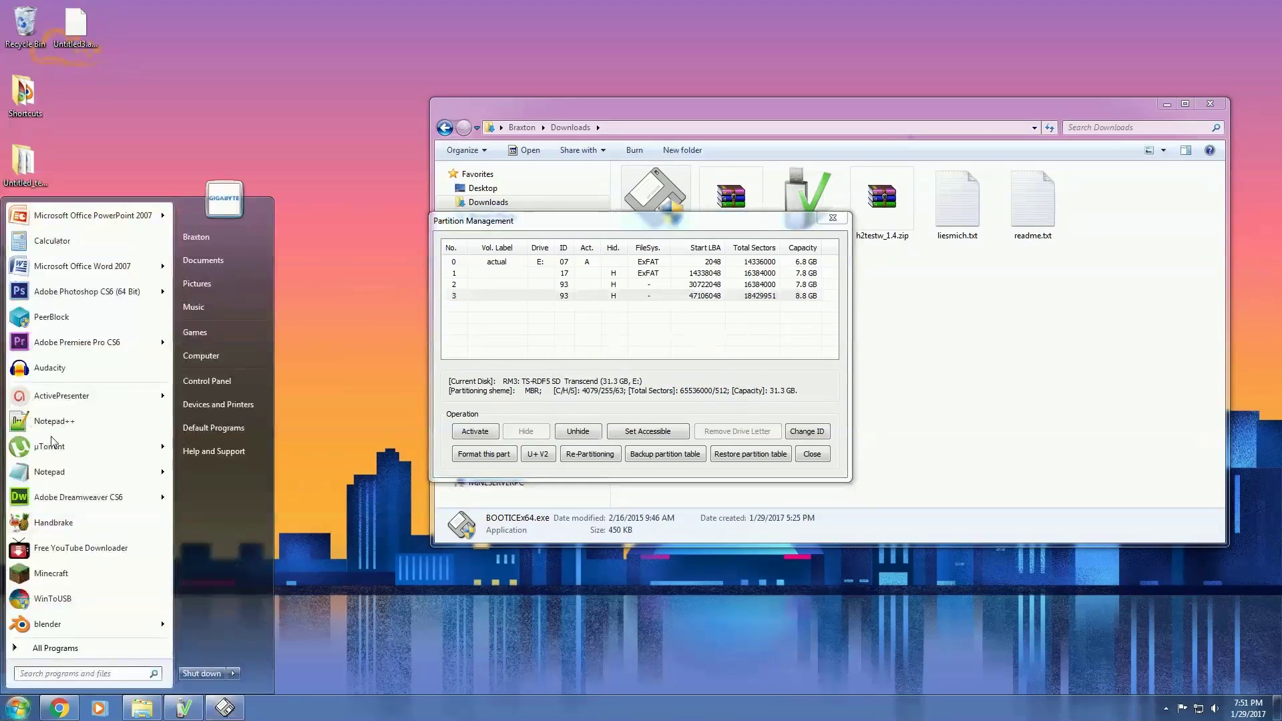
click(204, 356)
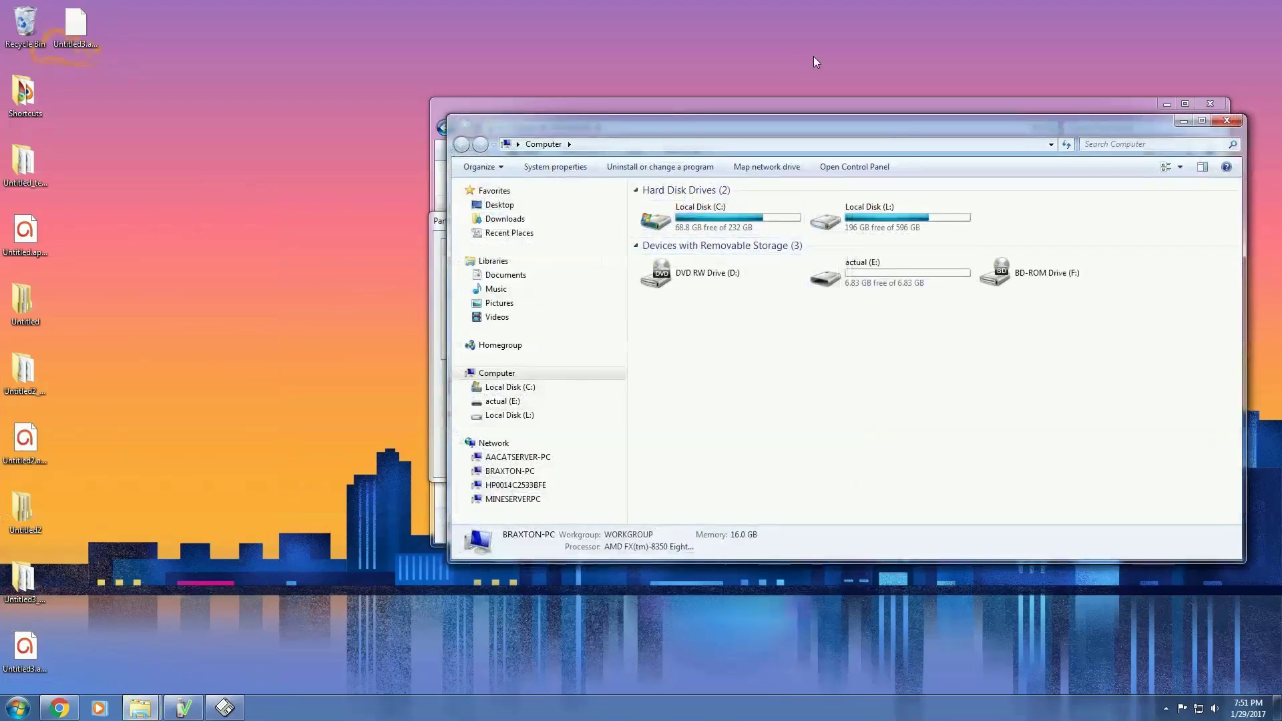
drag(829, 134, 621, 98)
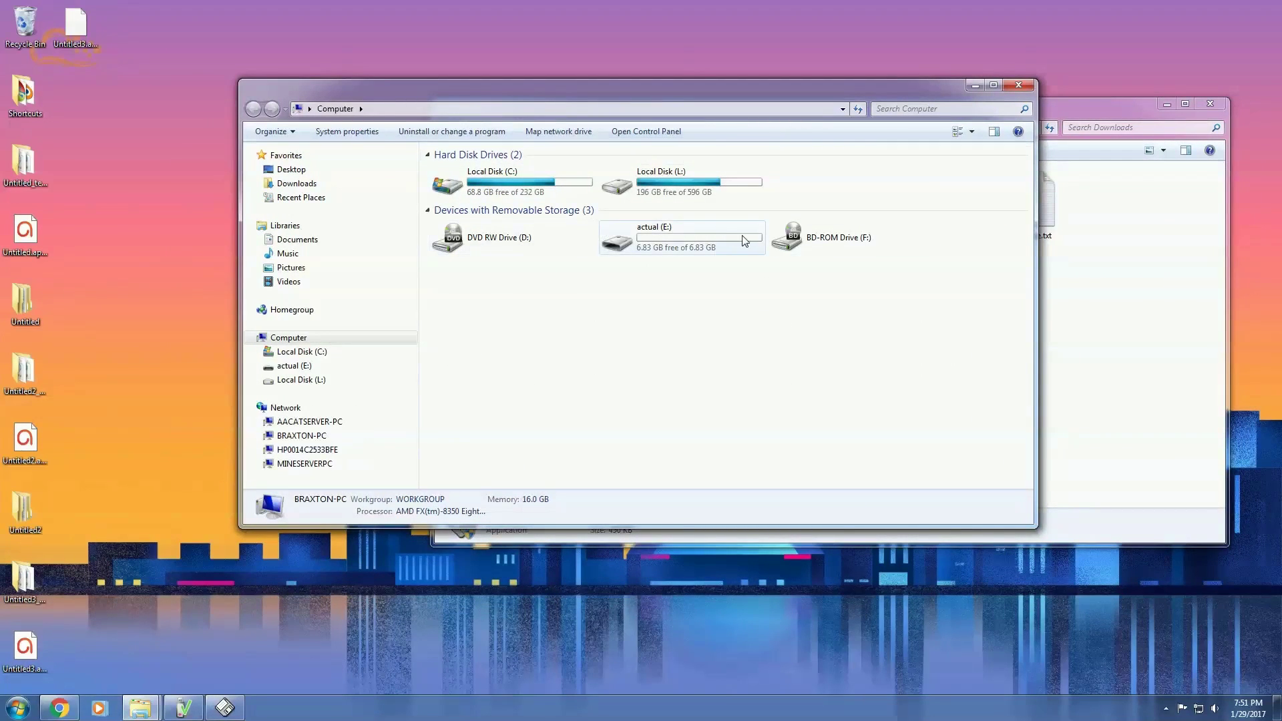
click(1031, 86)
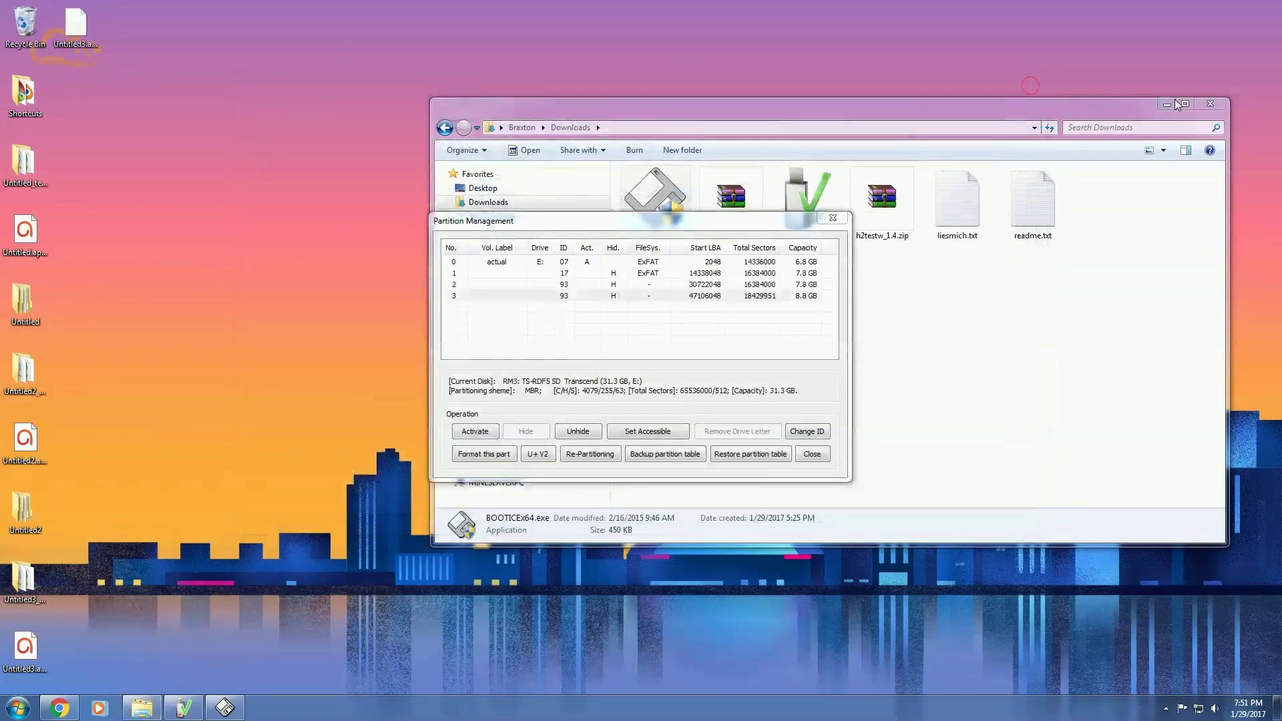
Close Downloads, the partition list and BOOTICE, then open Computer from the Start menu.
click(1208, 103)
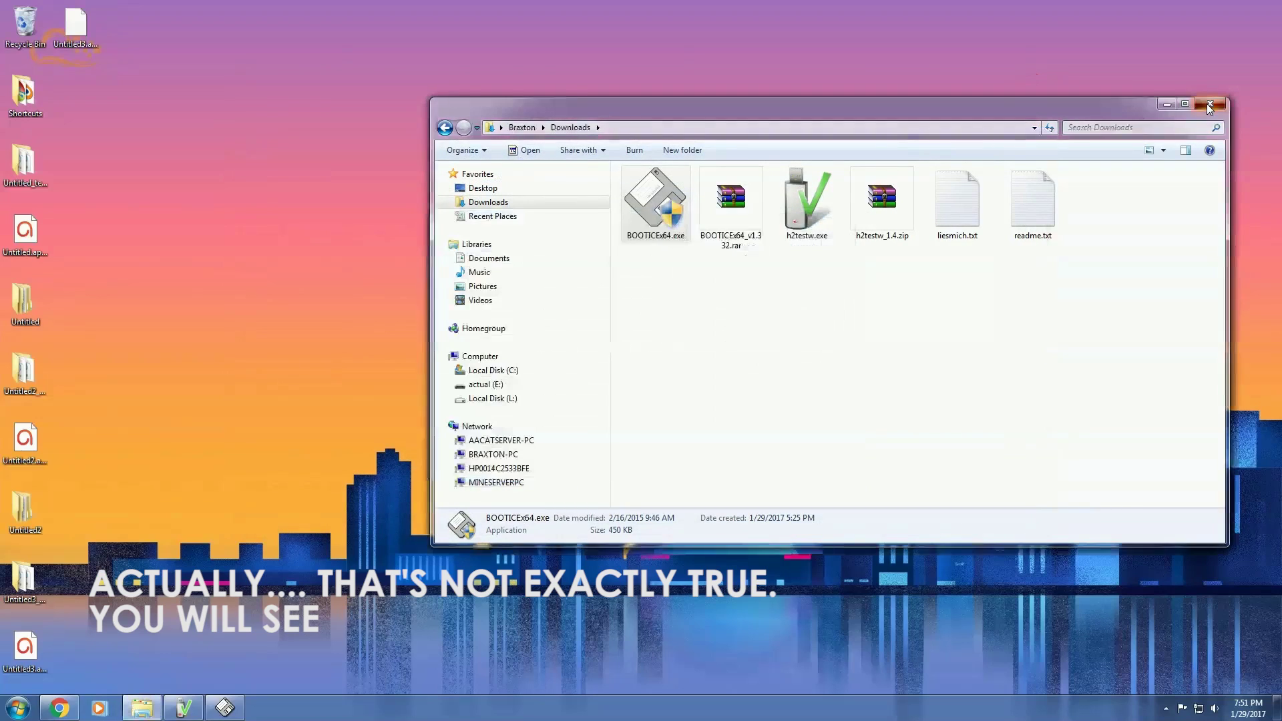
click(813, 456)
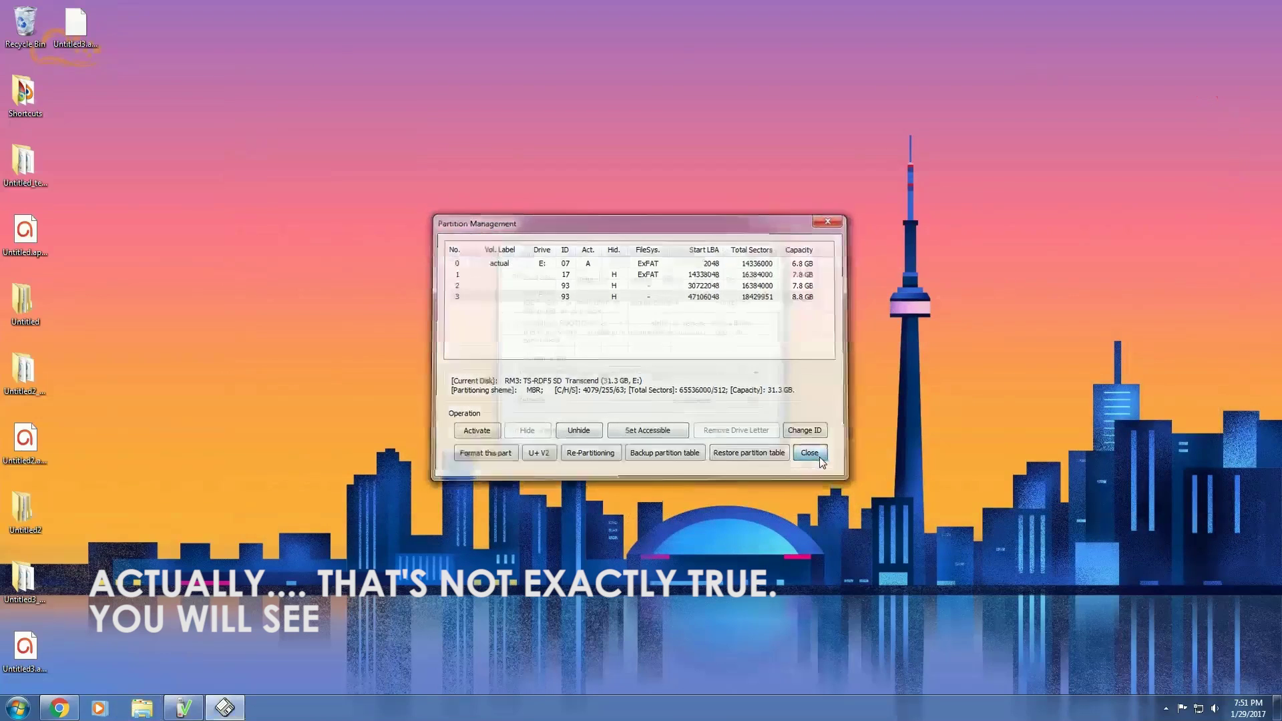
click(753, 431)
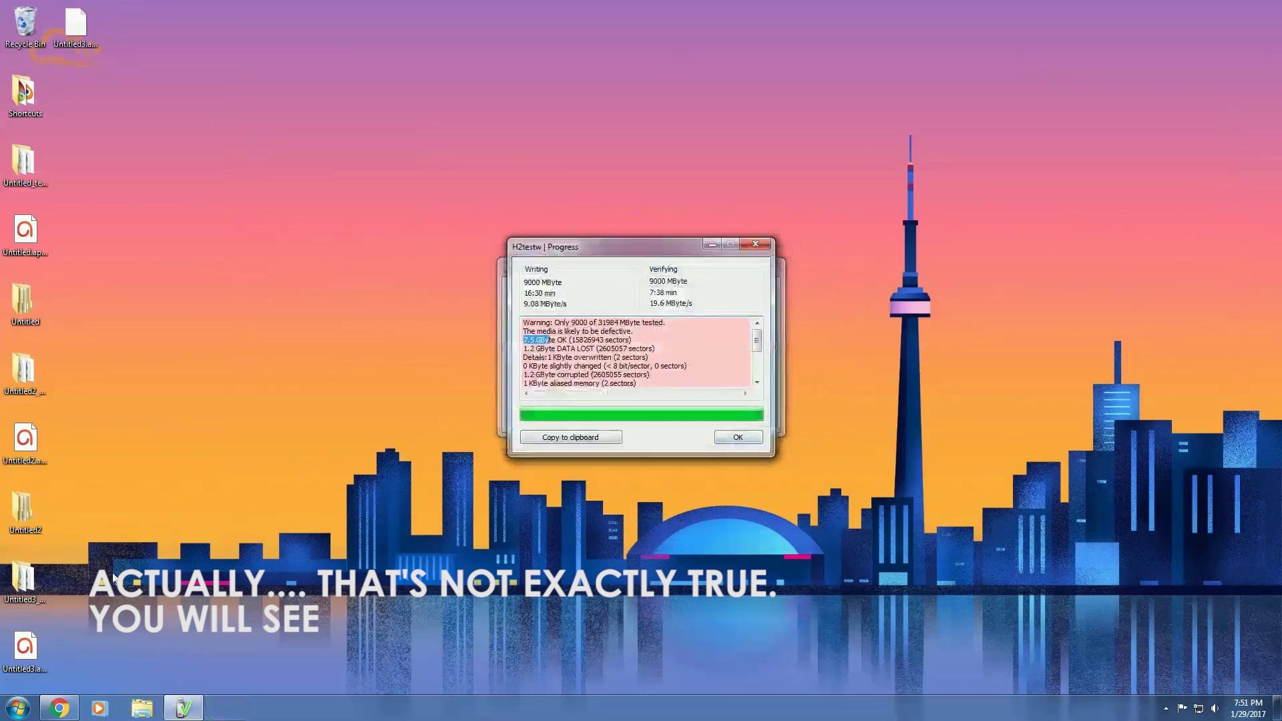
click(18, 708)
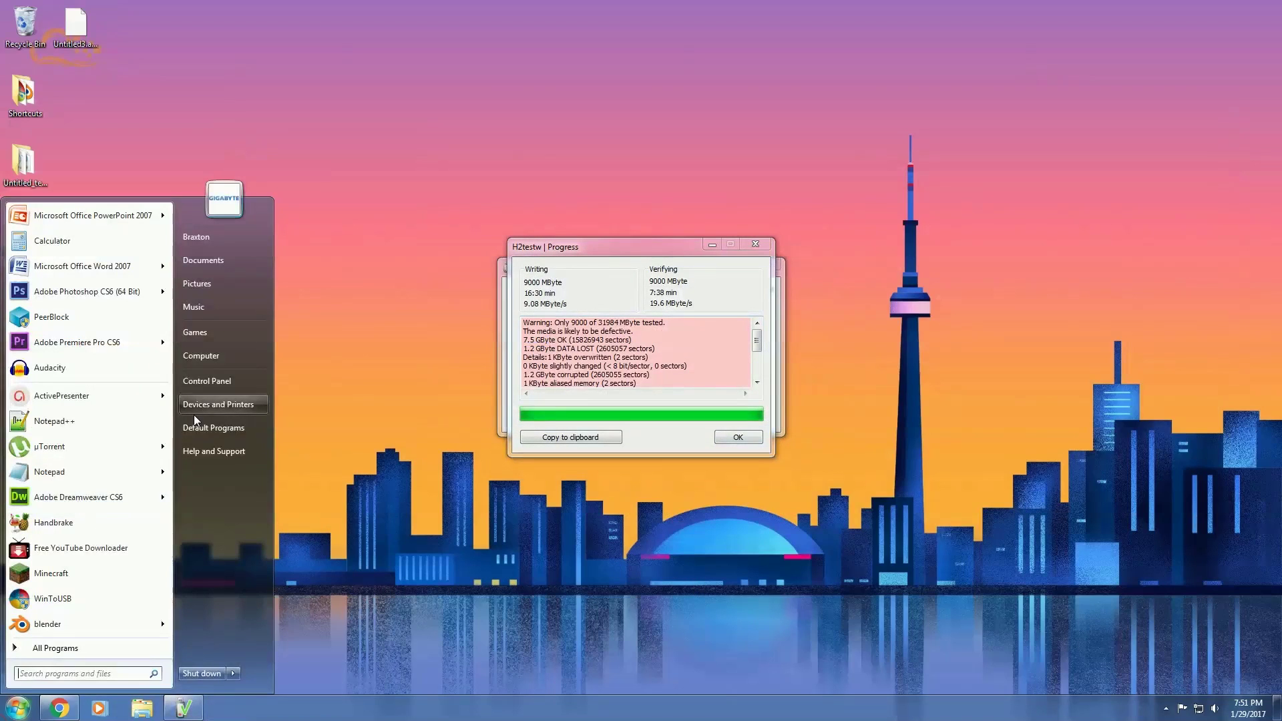
click(206, 360)
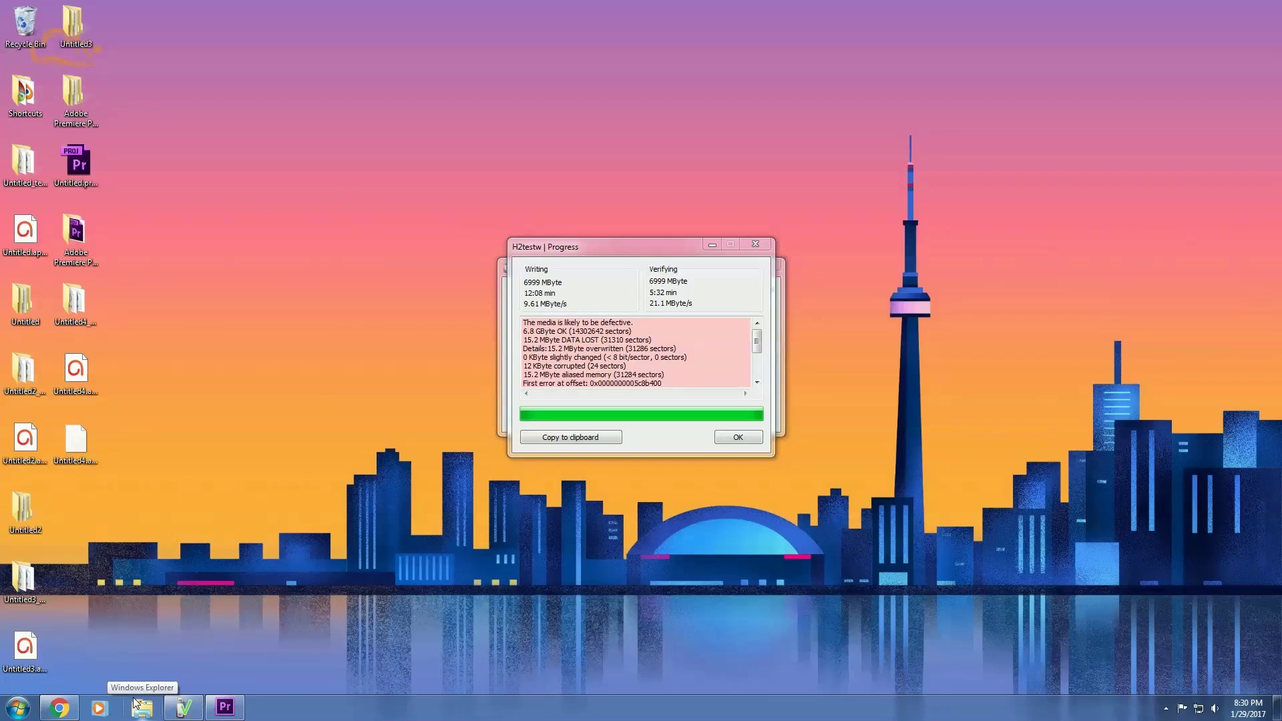
Open the actual (E:) drive and play the thin client video, pausing and resuming it.
click(137, 705)
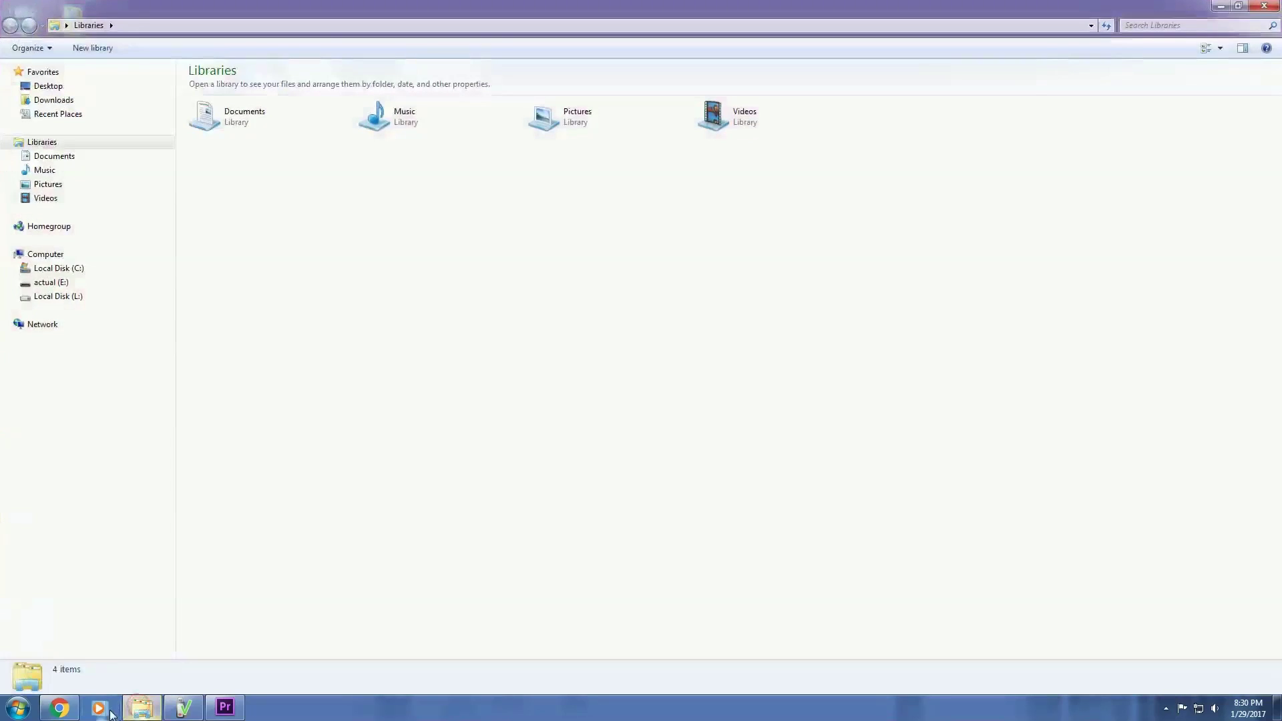
click(50, 283)
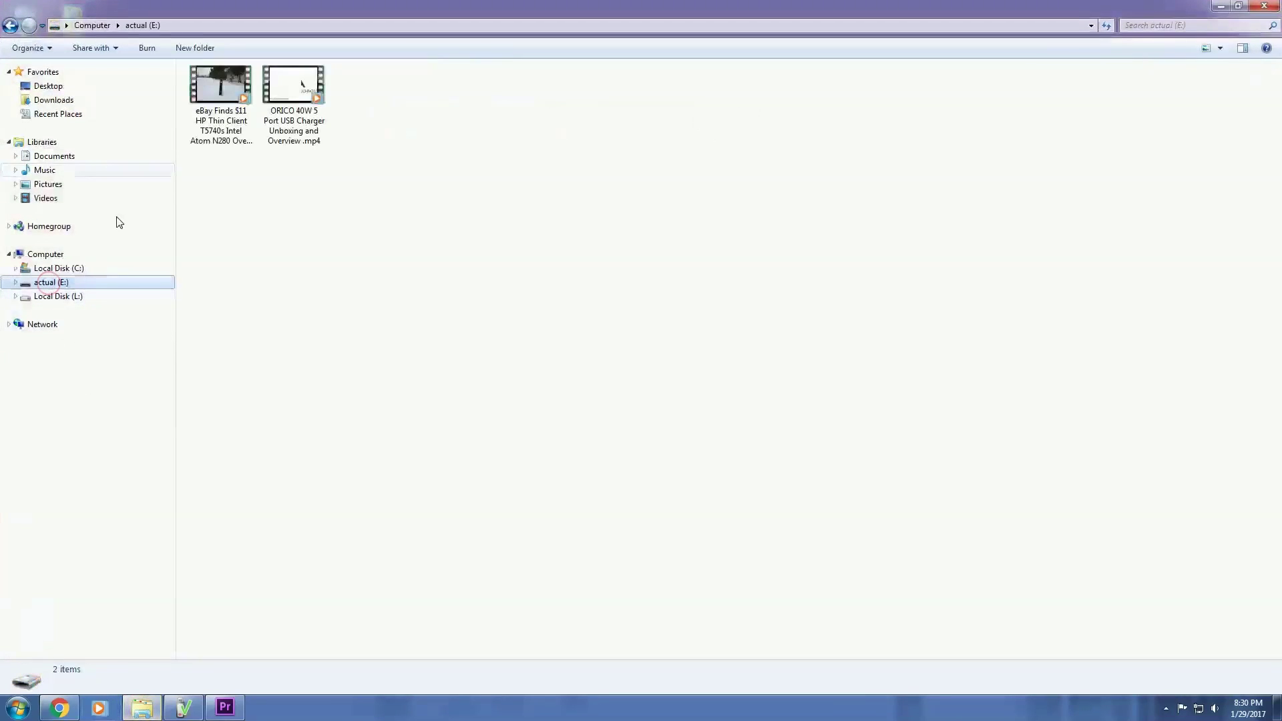
drag(583, 7, 840, 137)
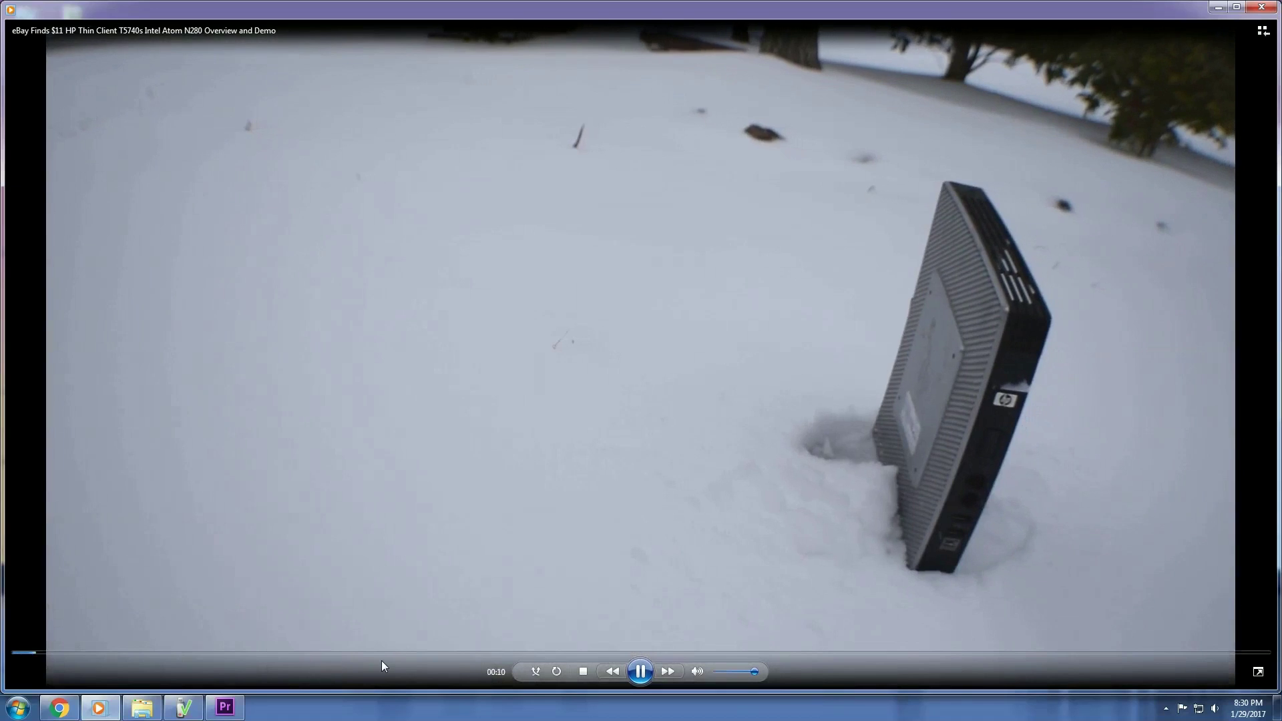
click(379, 641)
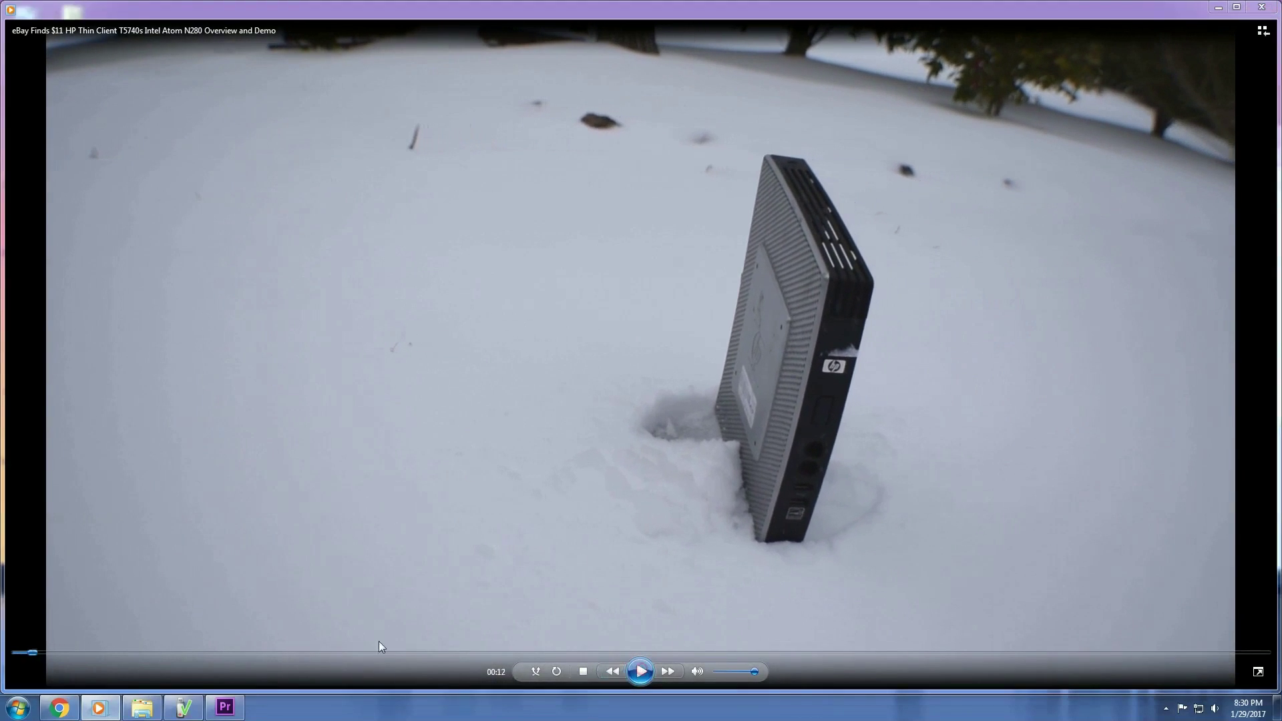
click(642, 671)
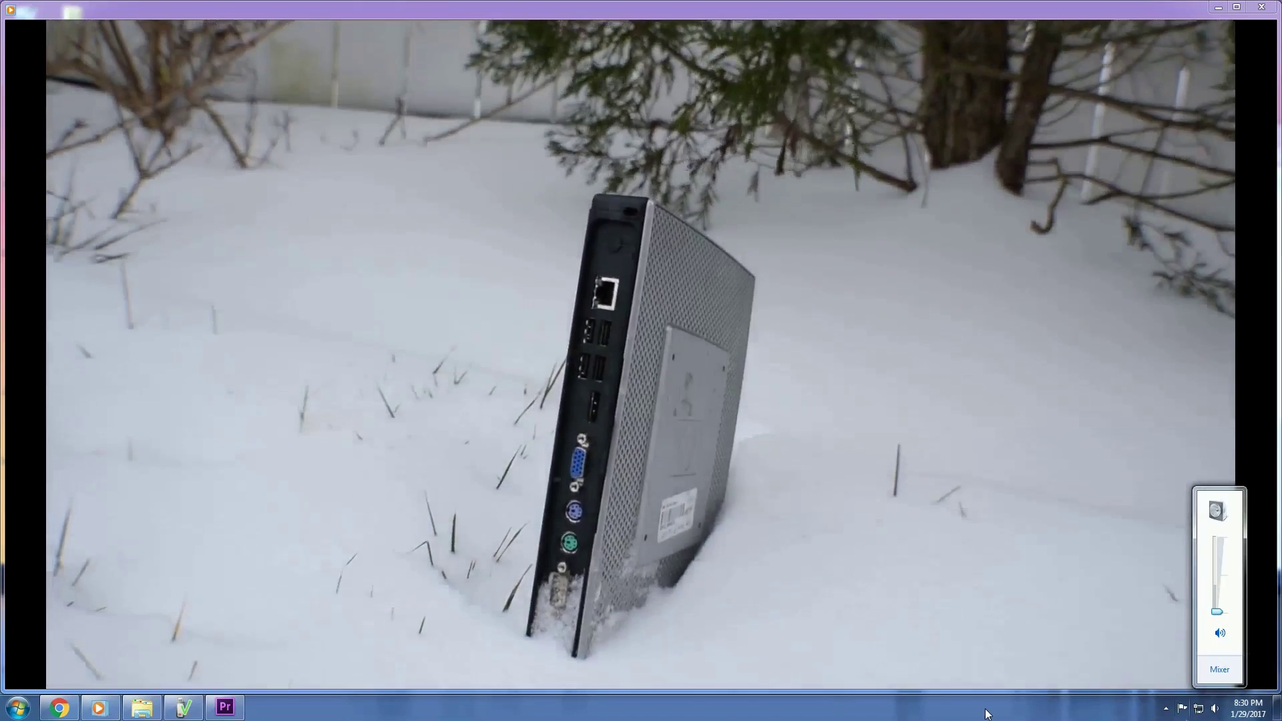
click(985, 713)
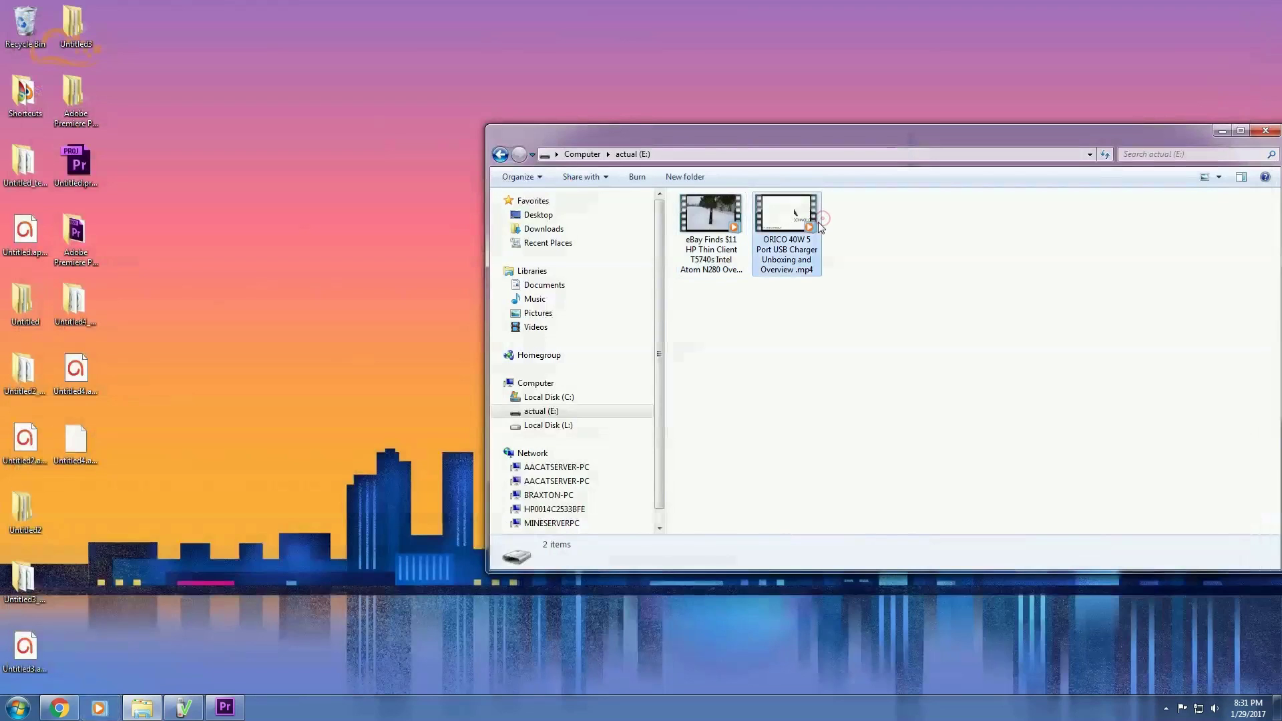
Play the ORICO charger video, jump to about 02:20, then close Media Player.
double_click(817, 222)
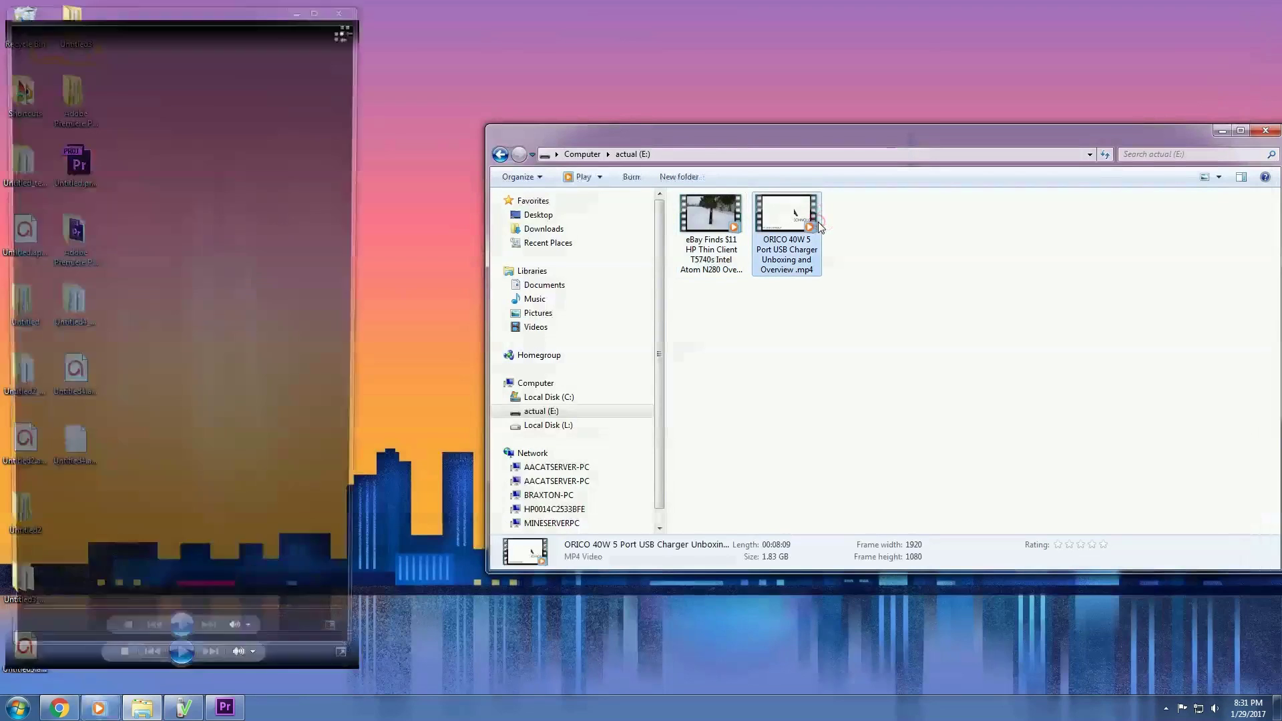
click(375, 653)
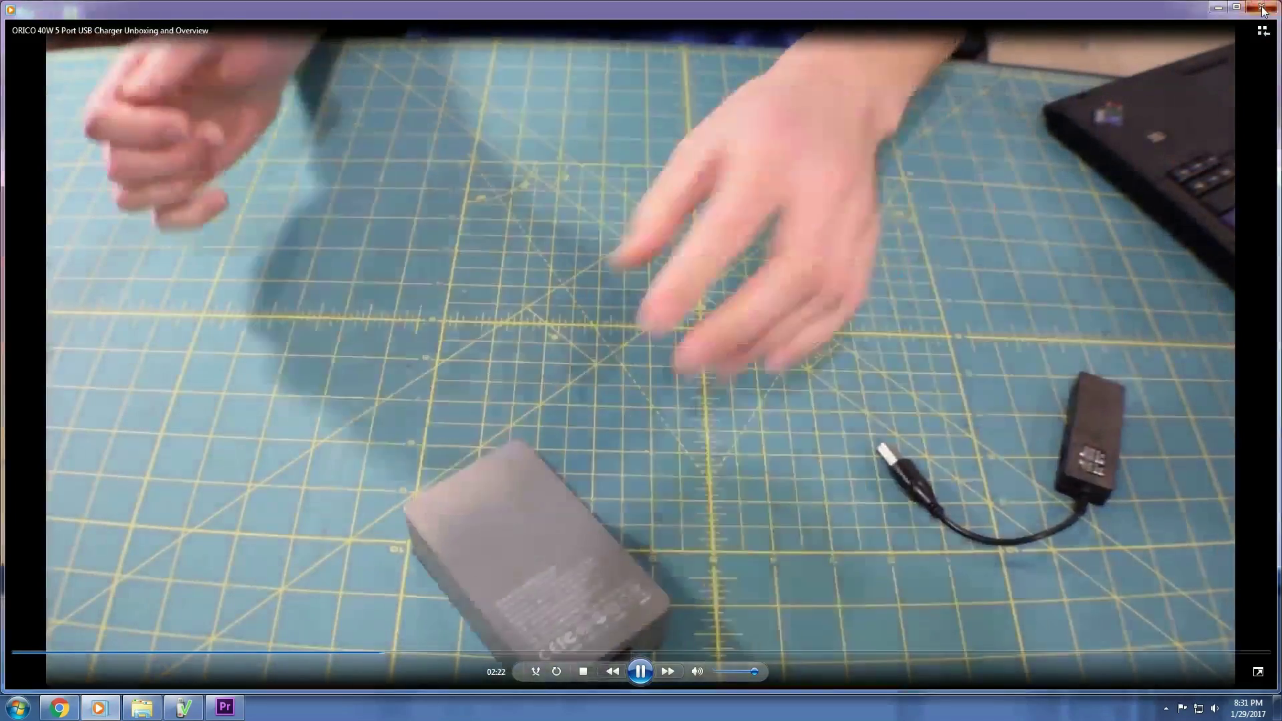
click(1261, 7)
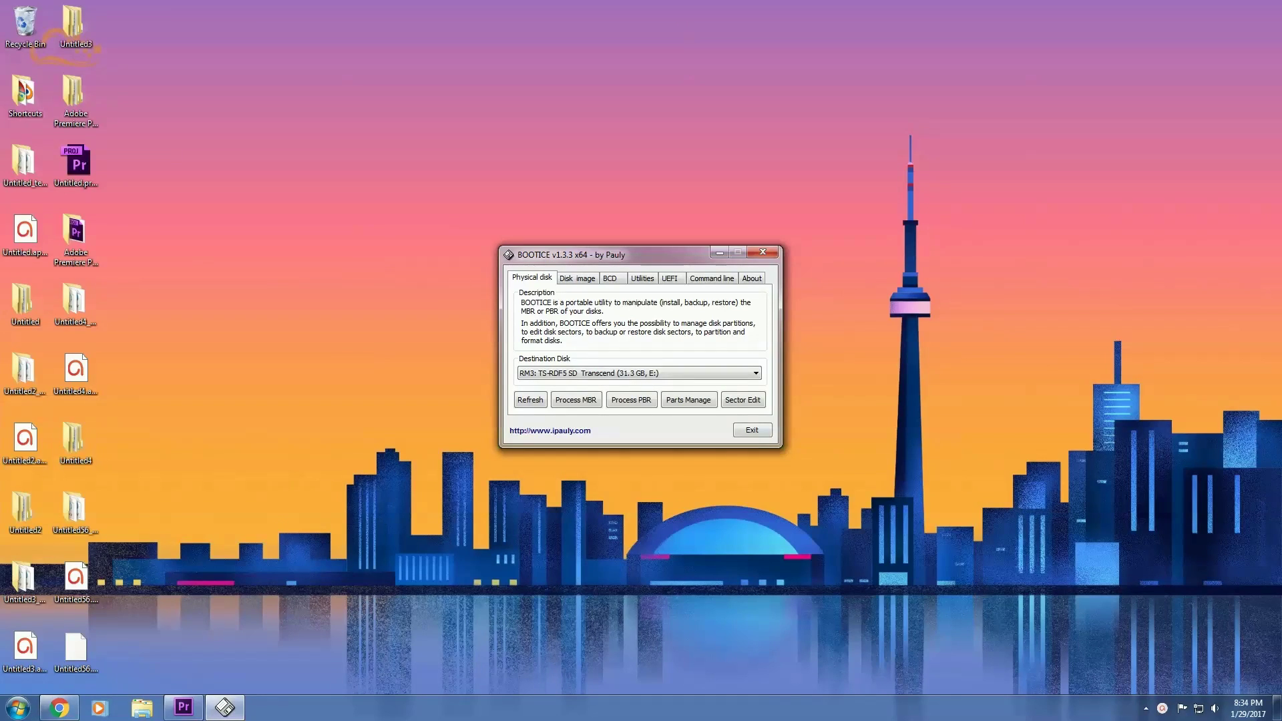
Install a BOOTMGR boot record with the default boot file name on the 6.8 GB actual partition.
click(689, 400)
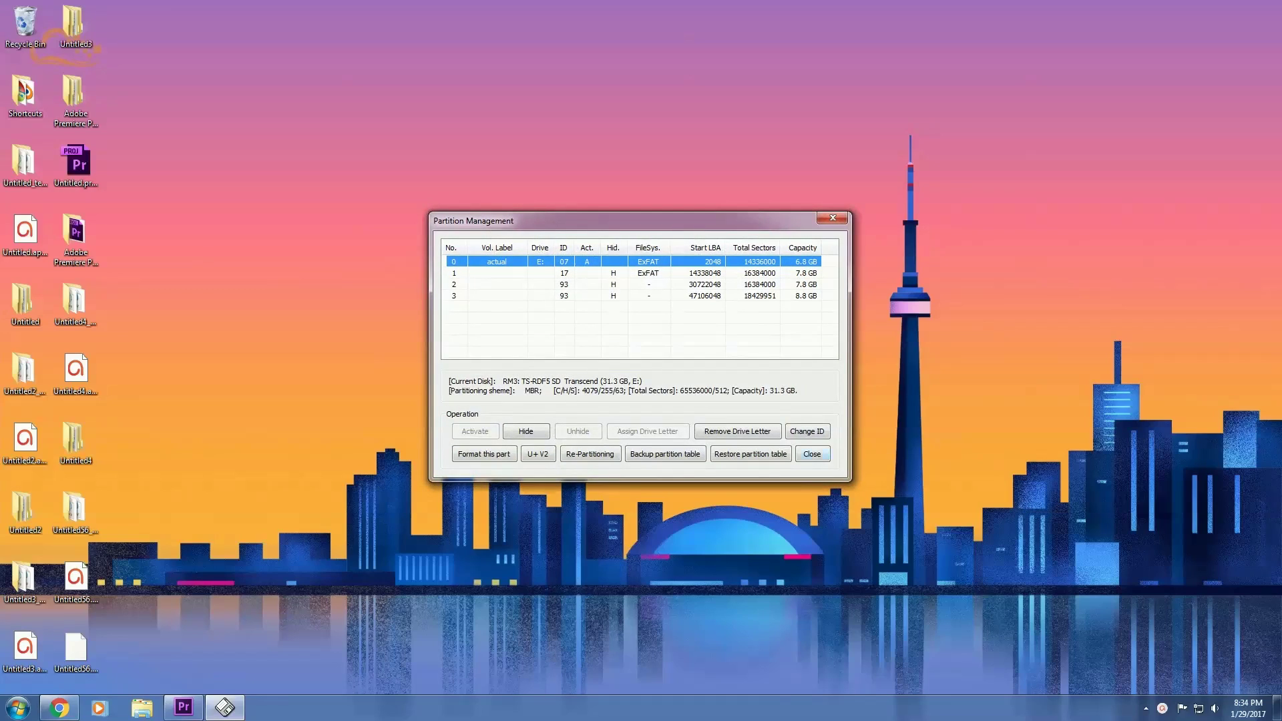
key(Return)
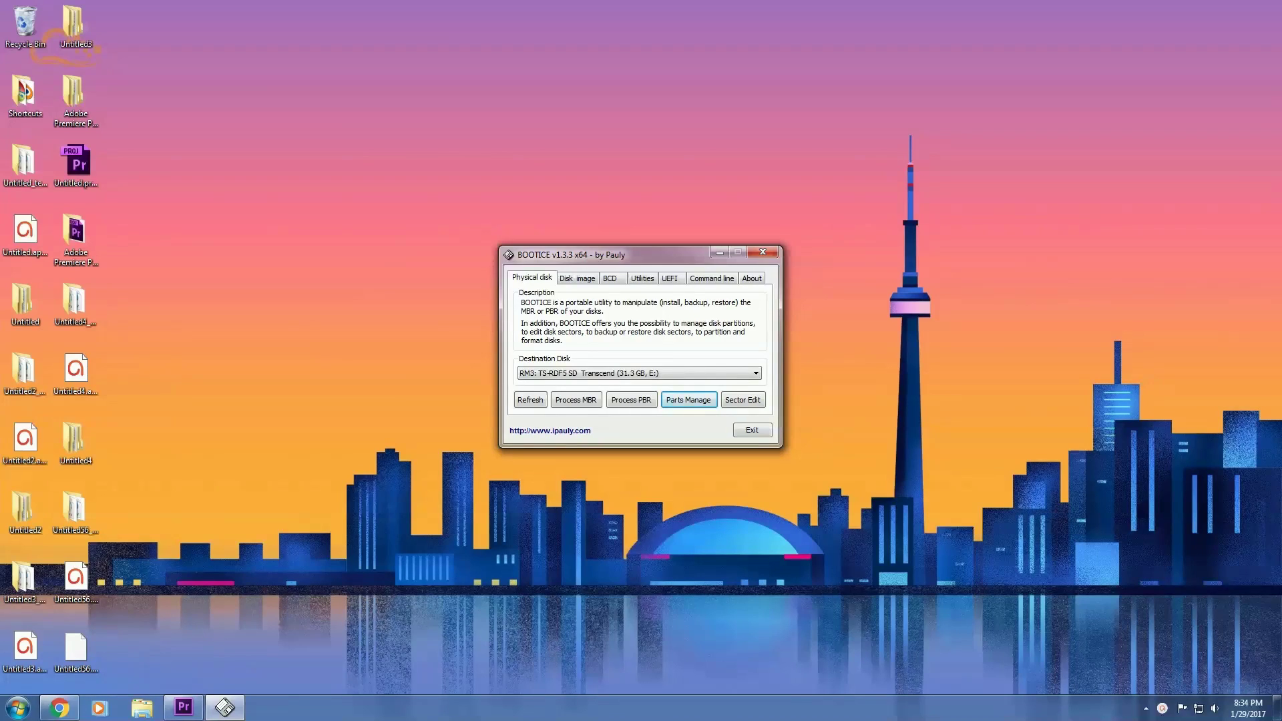
click(631, 399)
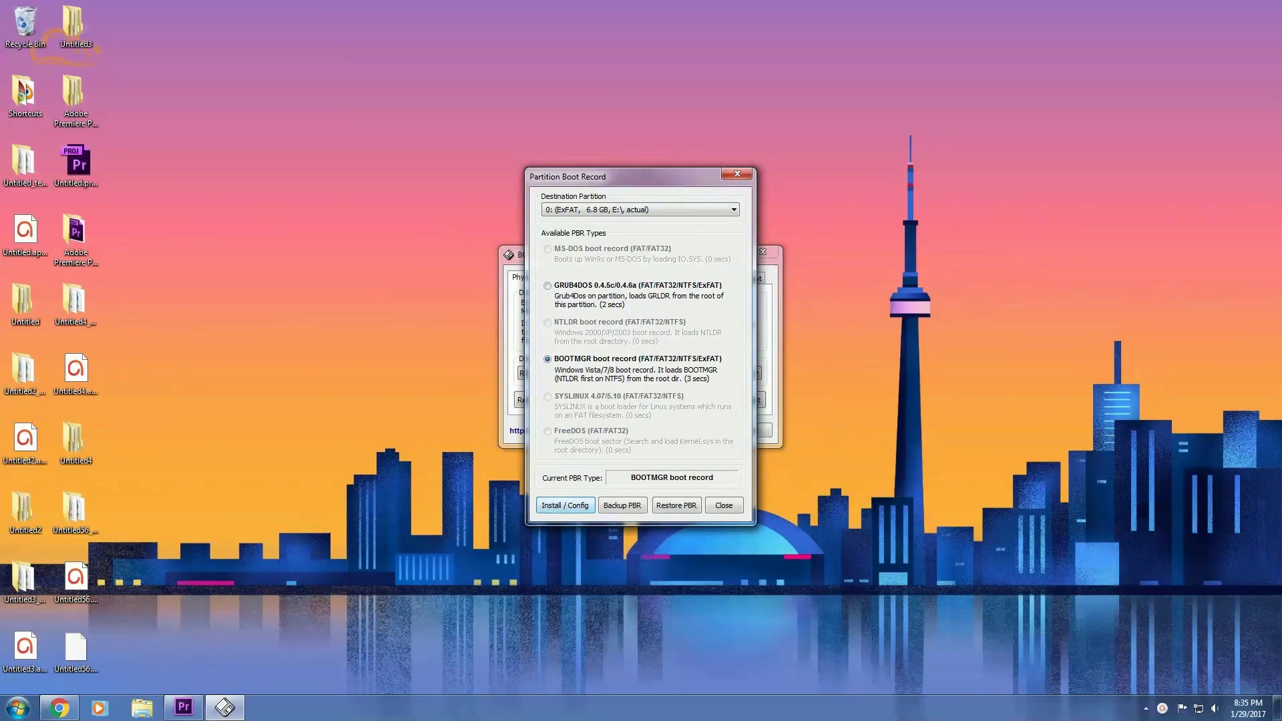
key(Return)
key(Return)
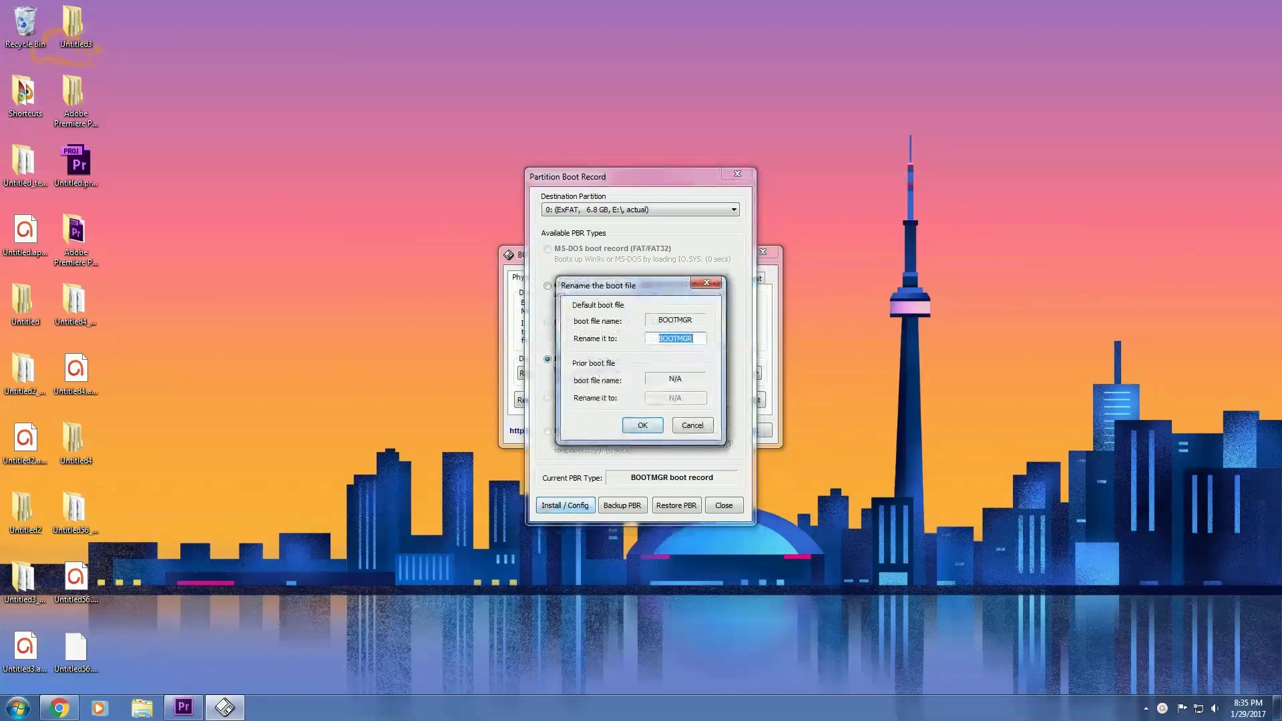
key(Return)
key(Return)
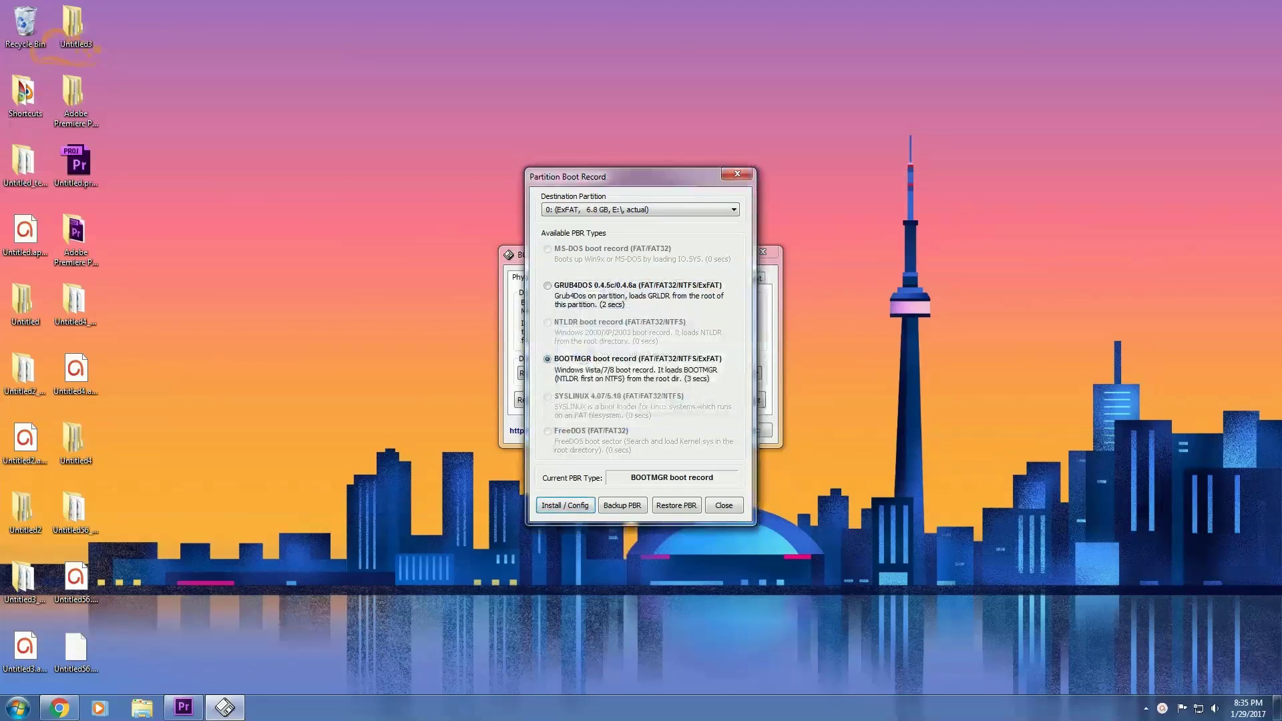
key(Tab)
key(Tab)
key(Tab)
Reopen the partition list to confirm the layout is unchanged.
key(Return)
key(Tab)
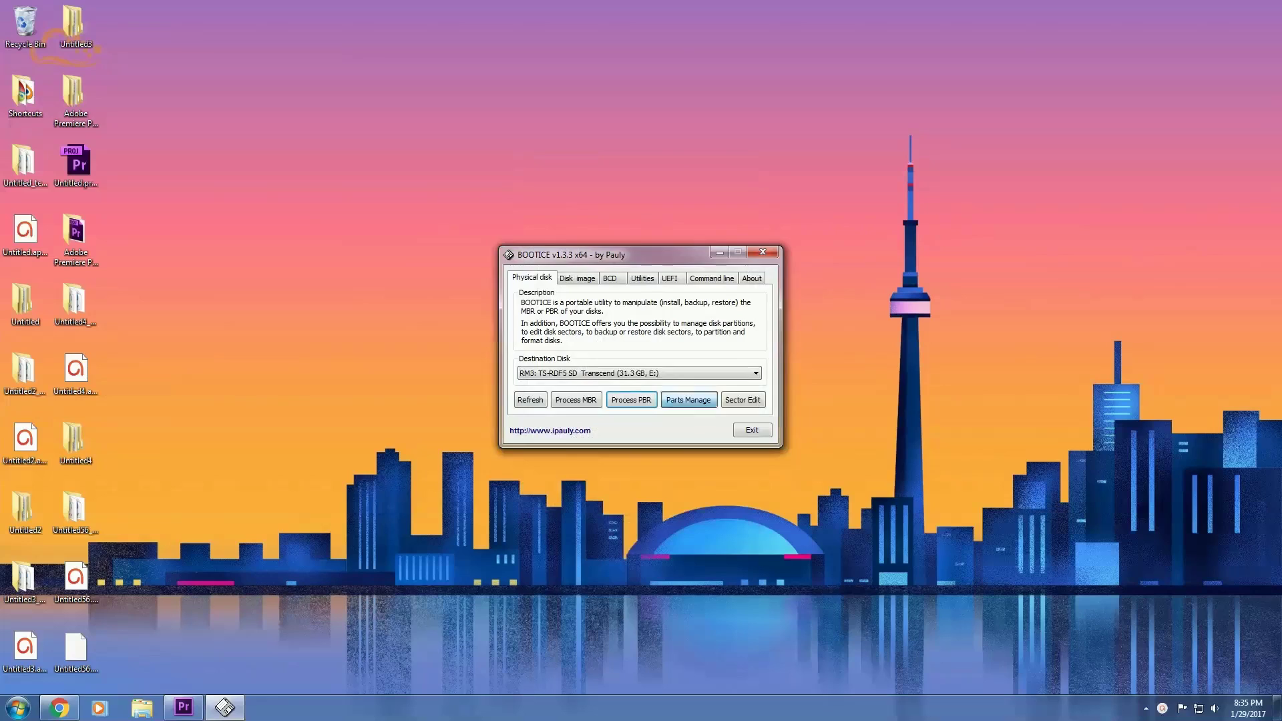
key(Return)
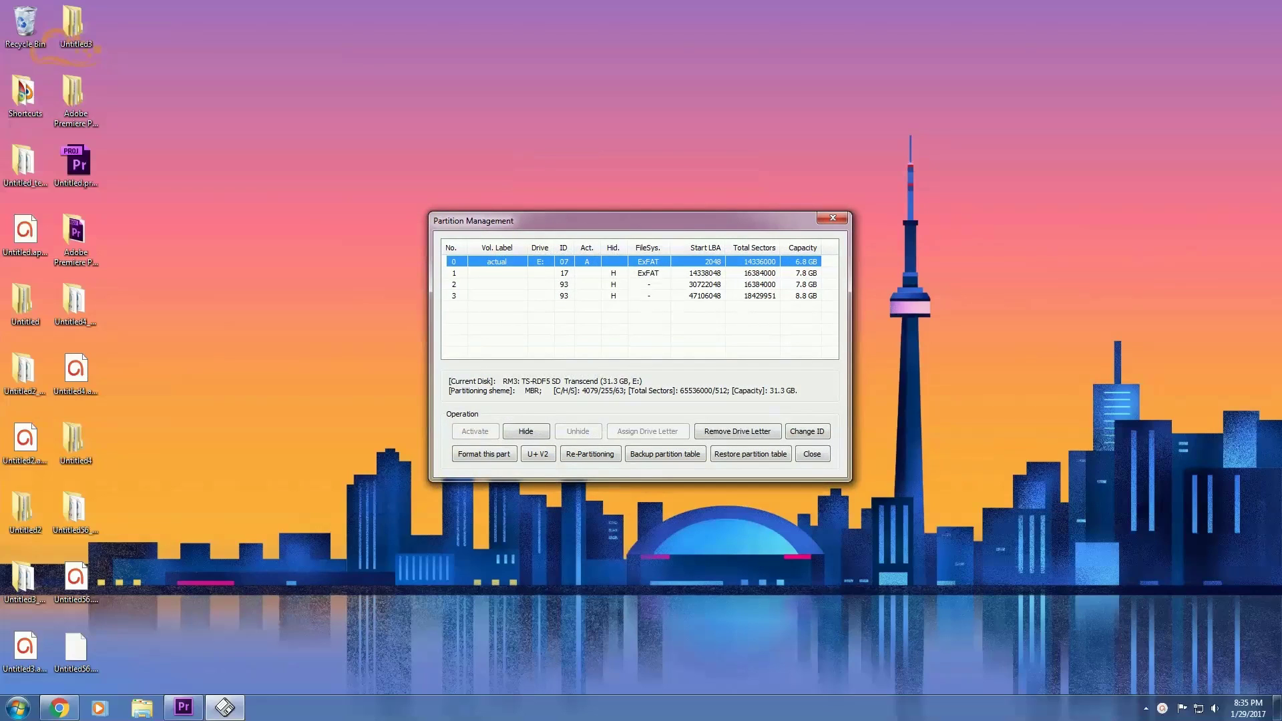
key(Escape)
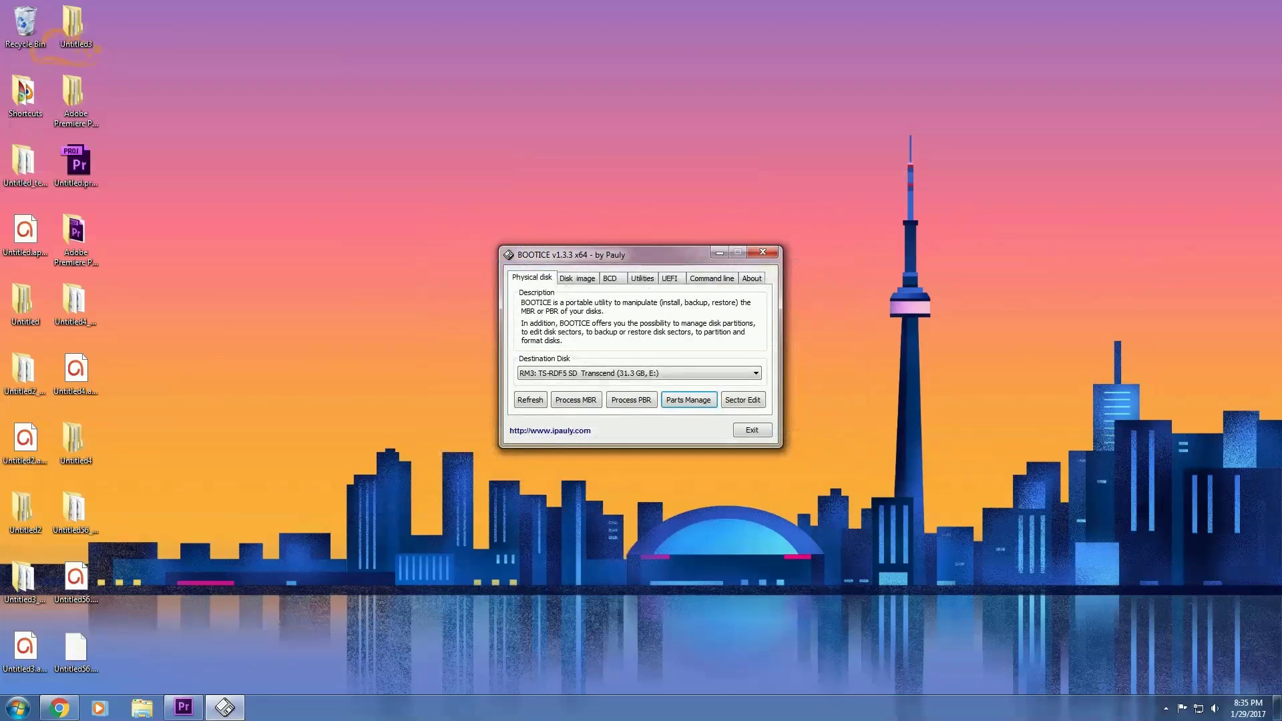
Exit BOOTICE, leaving the Windows desktop with no open windows.
key(Escape)
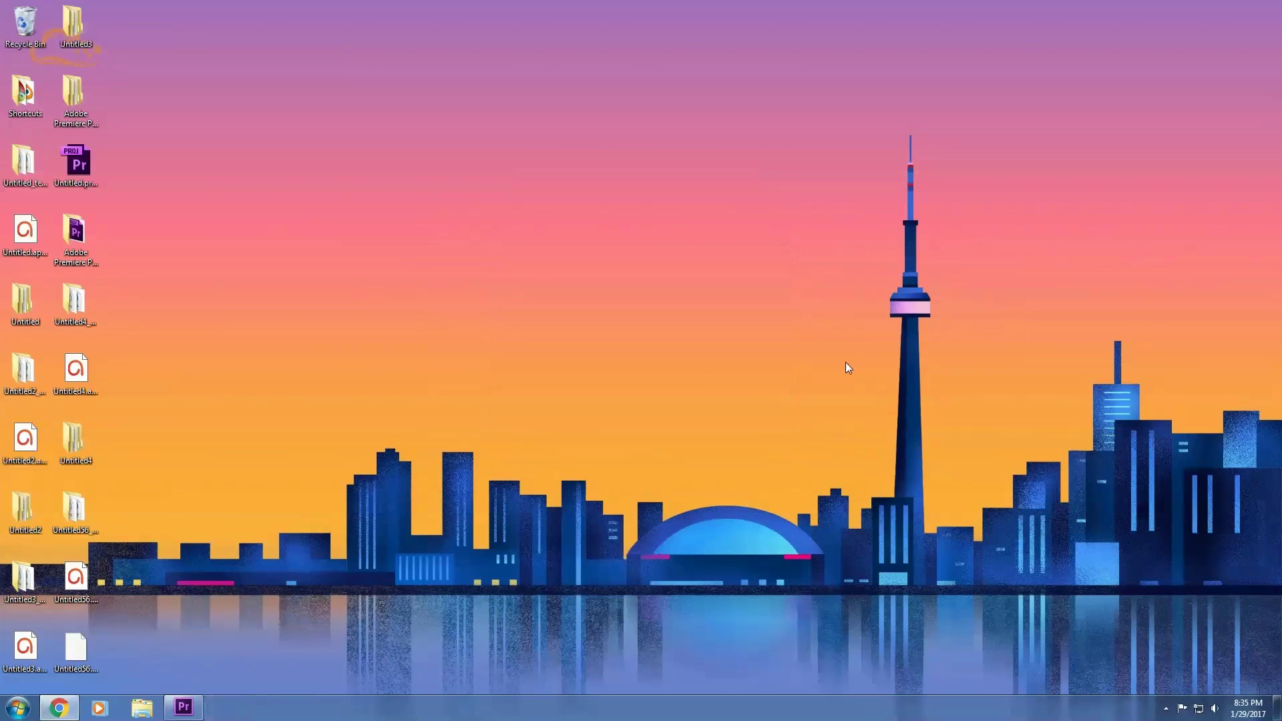